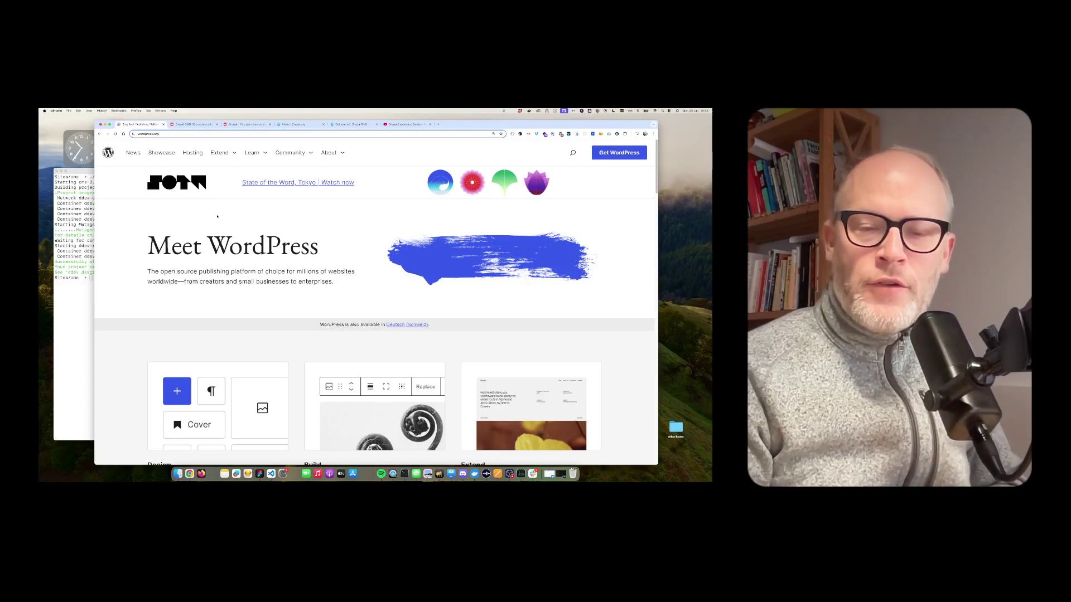
Move the Drupal.org homepage tab to second position in Chrome to bring it up
{"action": "left_click", "coordinate": [190, 124]}
{"action": "left_click_drag", "start_coordinate": [301, 124], "coordinate": [194, 124]}
{"action": "mouse_move", "coordinate": [225, 169]}
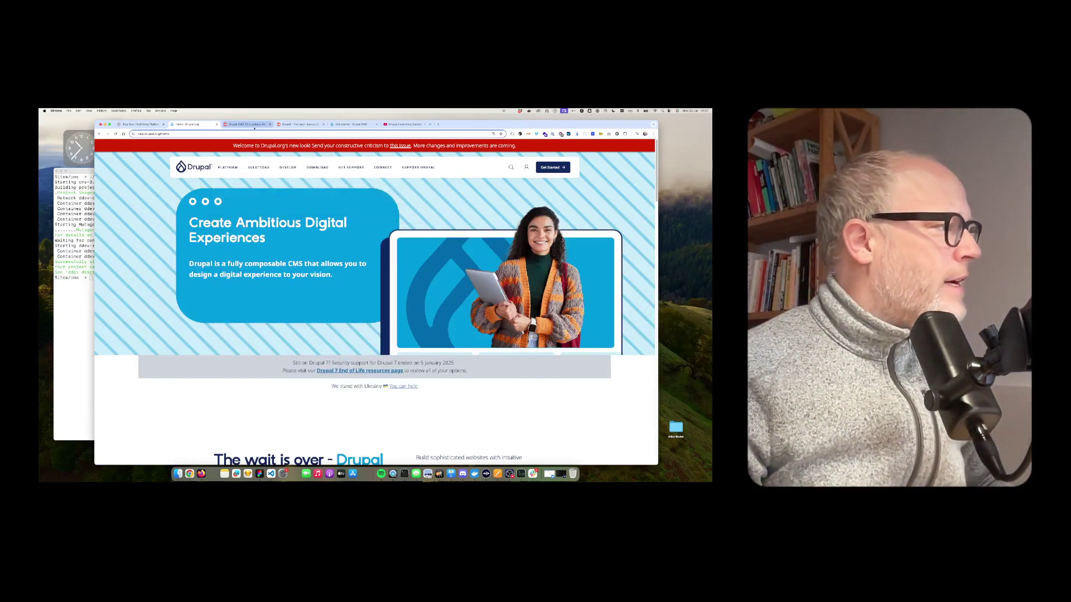
Look over the Reddit thread comparing Drupal CMS 1.0 and WordPress
{"action": "left_click", "coordinate": [299, 125]}
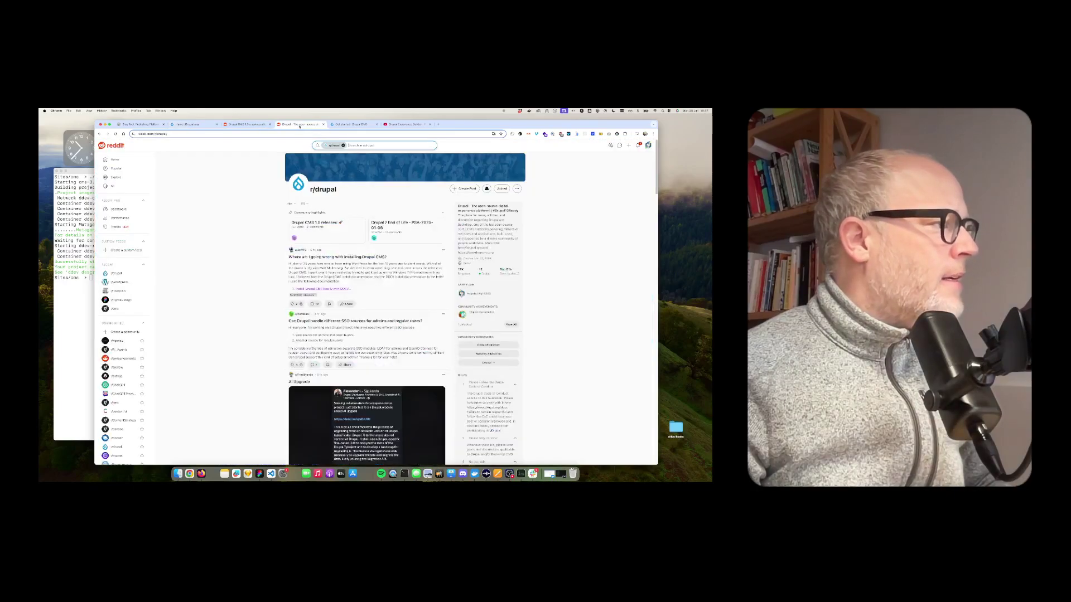
{"action": "left_click", "coordinate": [240, 129]}
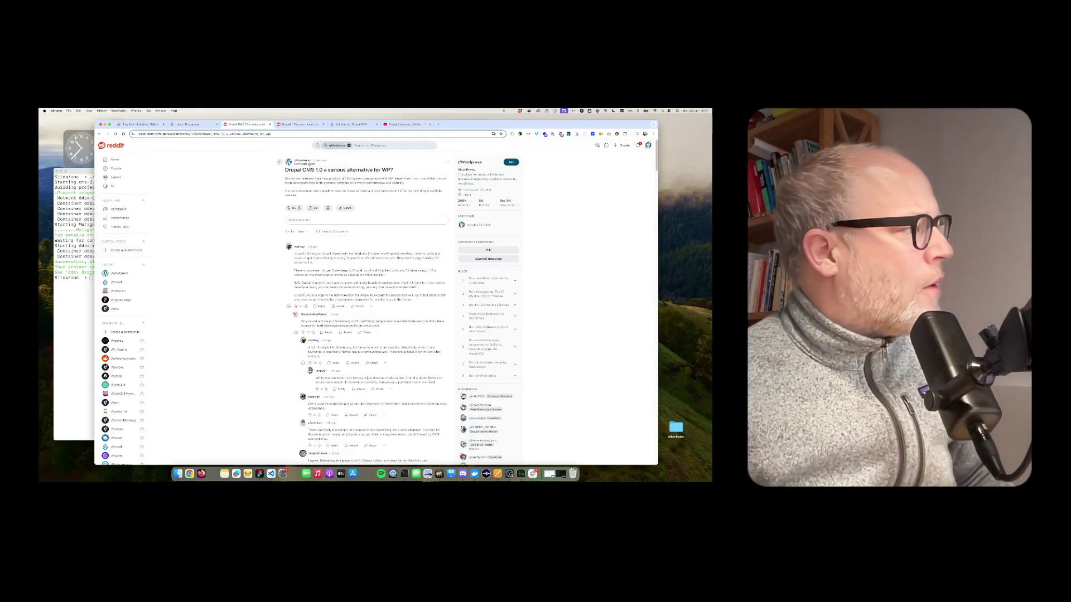
{"action": "mouse_move", "coordinate": [307, 164]}
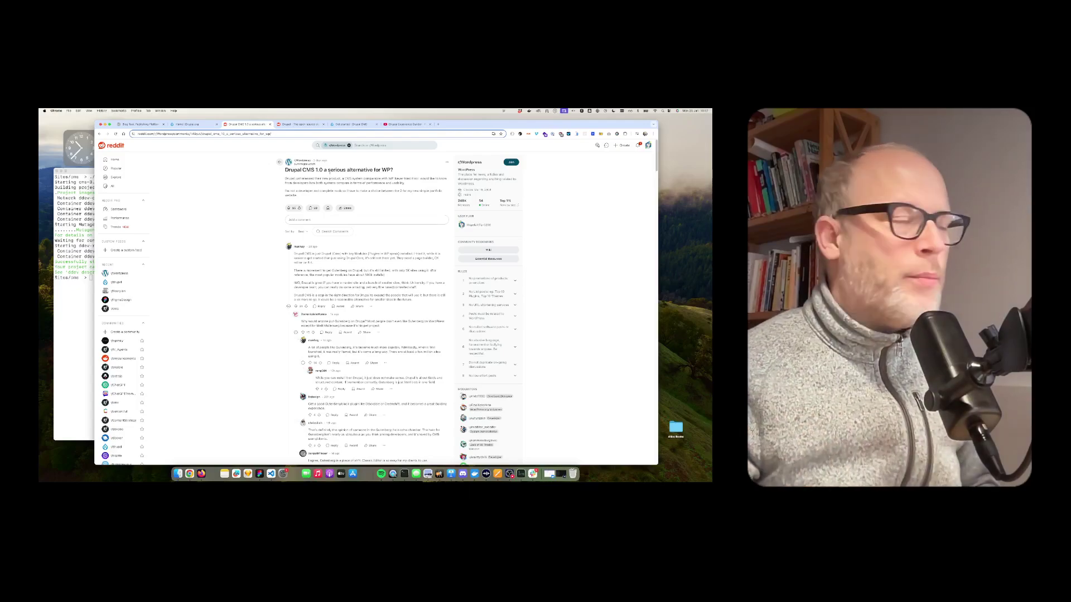
Scroll down through the r/drupal subreddit feed
{"action": "left_click", "coordinate": [304, 124]}
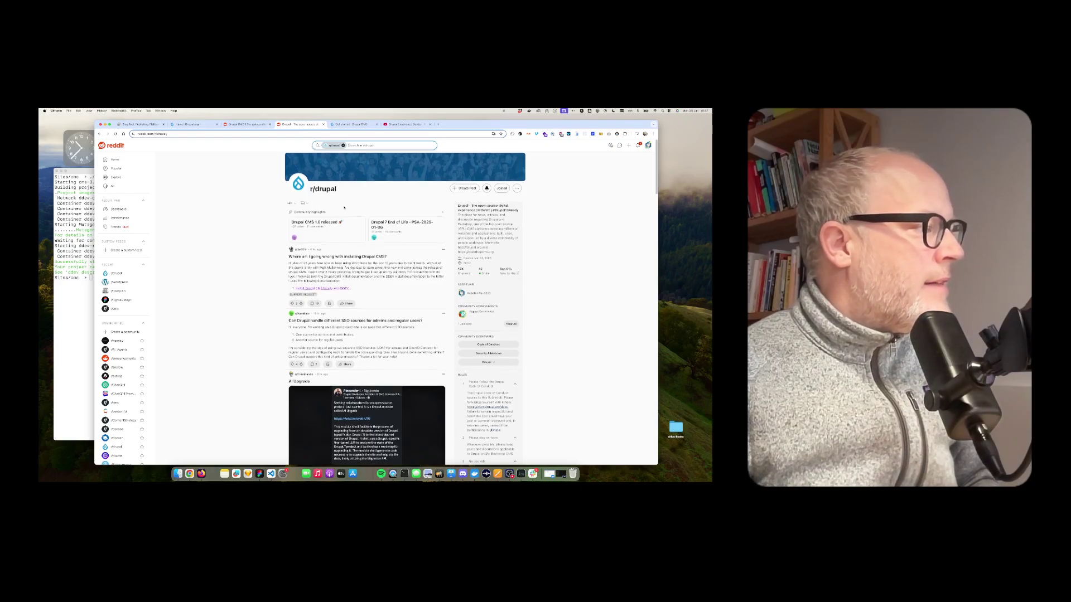
{"action": "scroll", "coordinate": [313, 263], "scroll_direction": "down", "scroll_amount": 1}
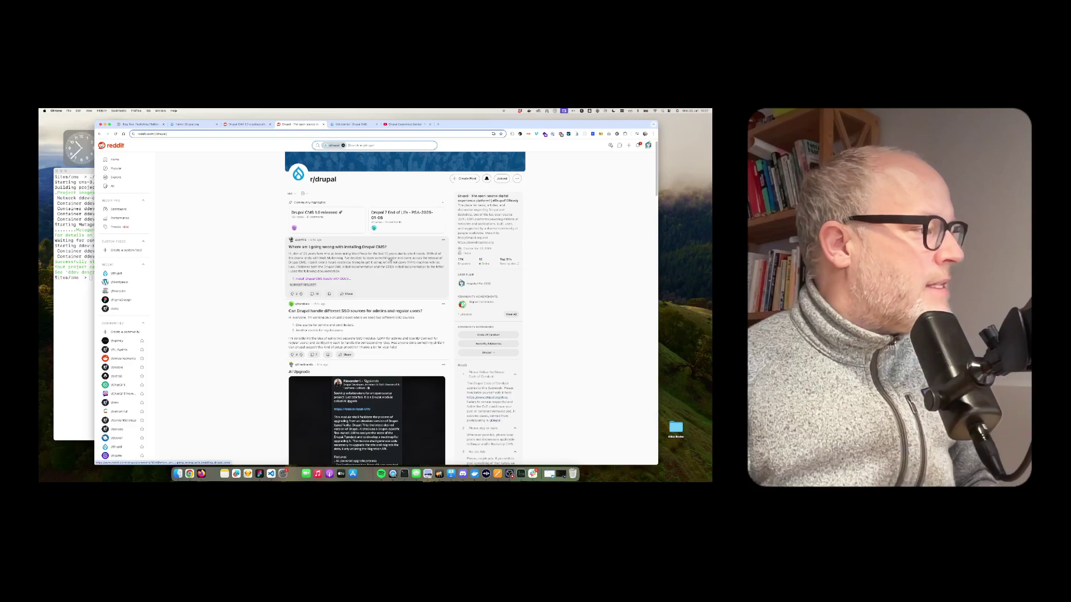
{"action": "scroll", "coordinate": [402, 270], "scroll_direction": "down", "scroll_amount": 5}
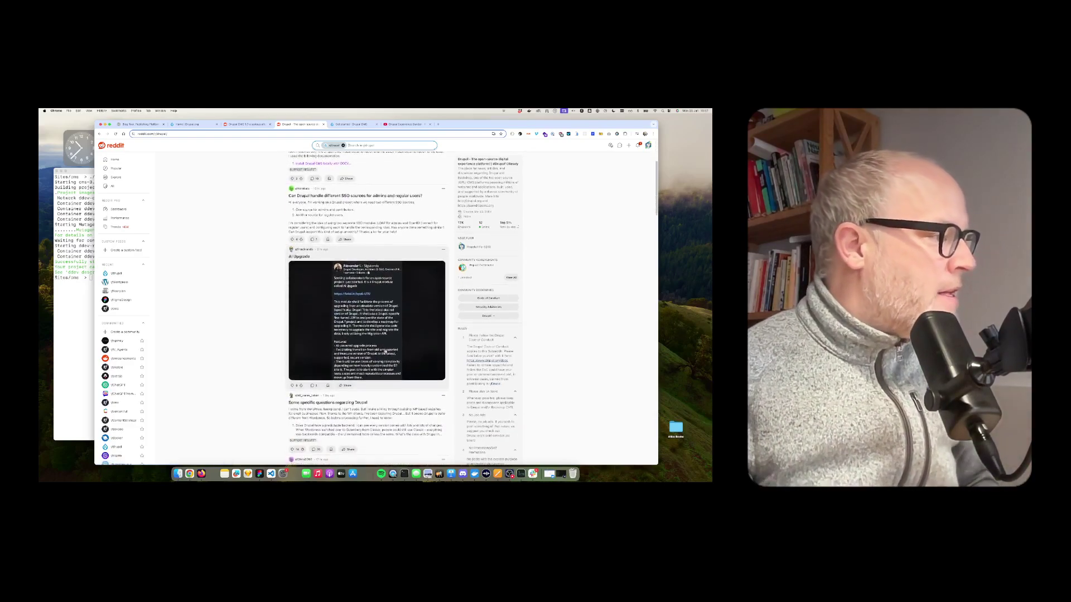
{"action": "scroll", "coordinate": [381, 368], "scroll_direction": "down", "scroll_amount": 3}
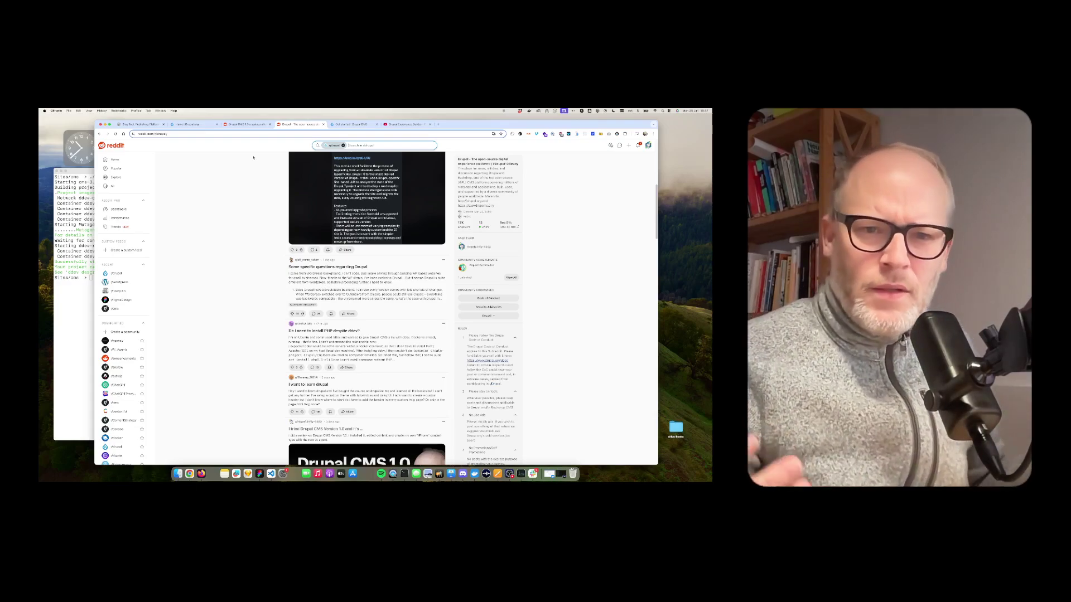
Go from the Drupal CMS product page through its documentation to the 'Install Drupal CMS locally with DDEV' guide
{"action": "left_click", "coordinate": [184, 125]}
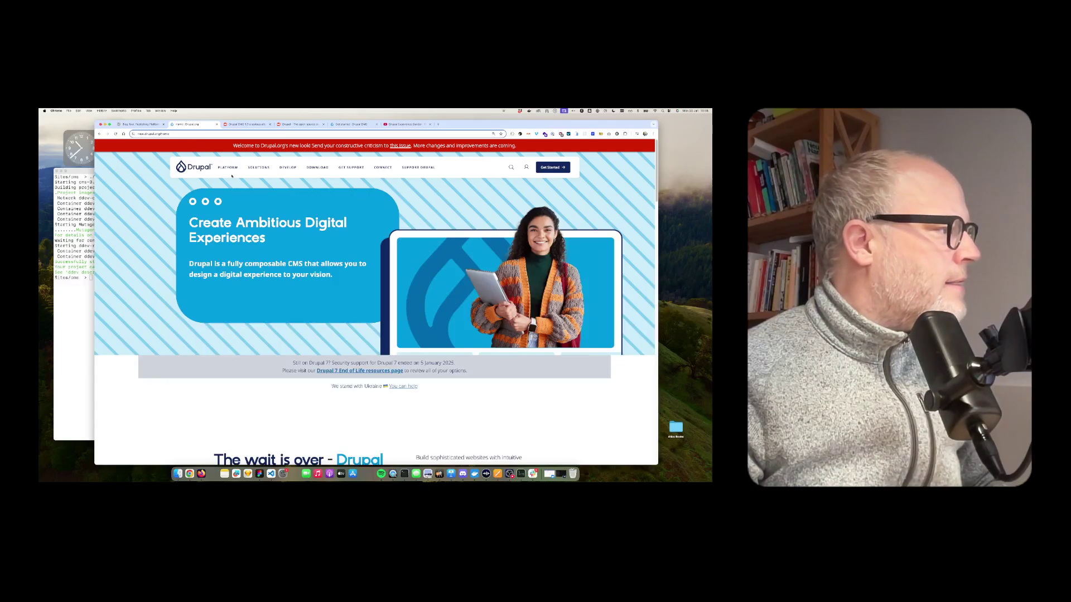
{"action": "mouse_move", "coordinate": [229, 168]}
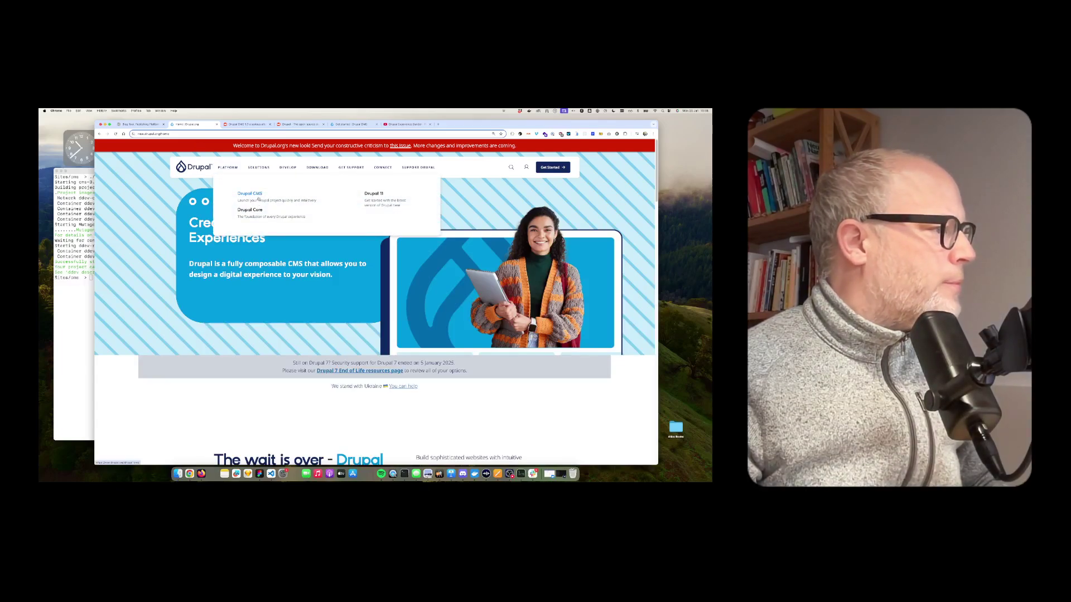
{"action": "left_click", "coordinate": [259, 199]}
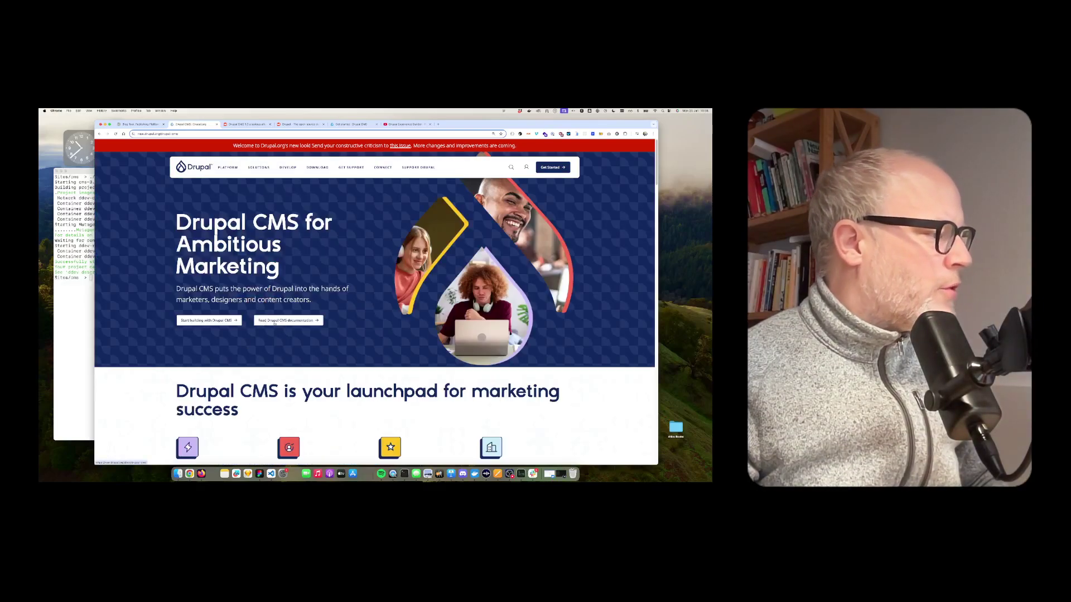
{"action": "left_click", "coordinate": [284, 324]}
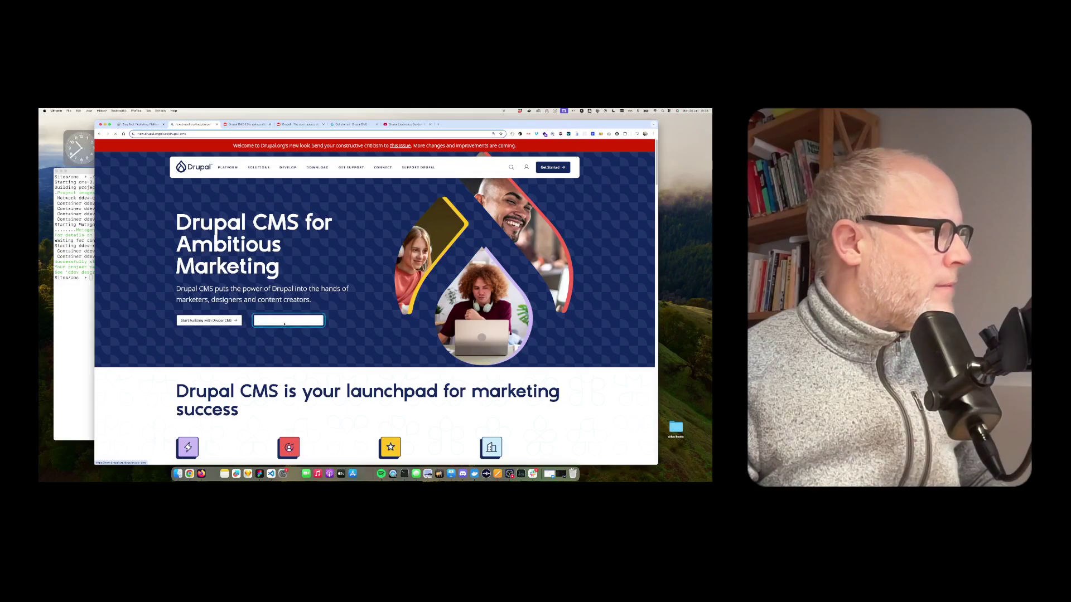
{"action": "scroll", "coordinate": [245, 365], "scroll_direction": "down", "scroll_amount": 1}
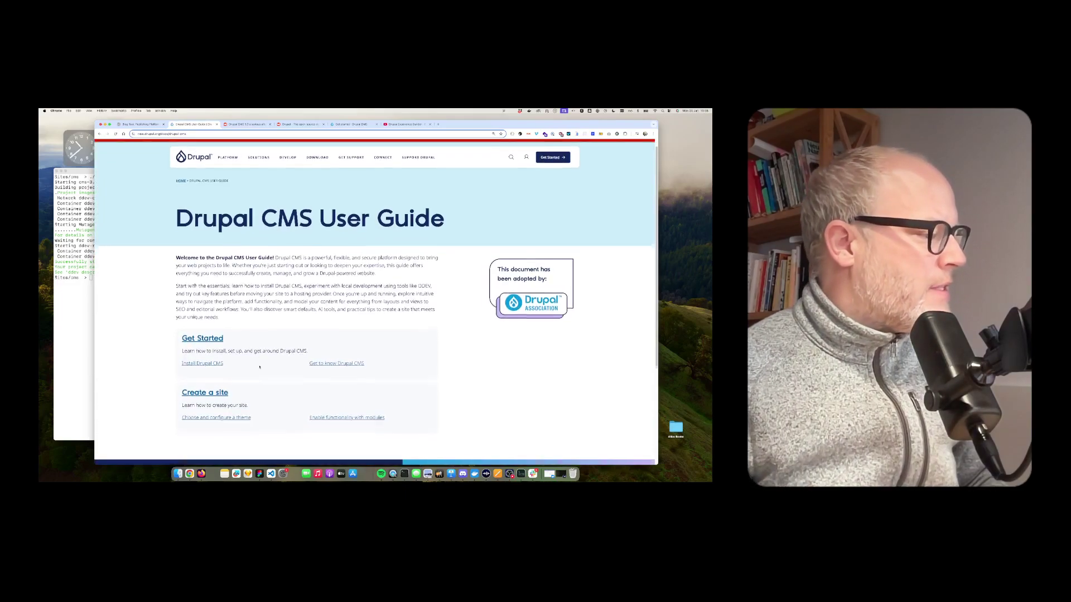
{"action": "left_click", "coordinate": [202, 361]}
{"action": "scroll", "coordinate": [202, 361], "scroll_direction": "down", "scroll_amount": 3}
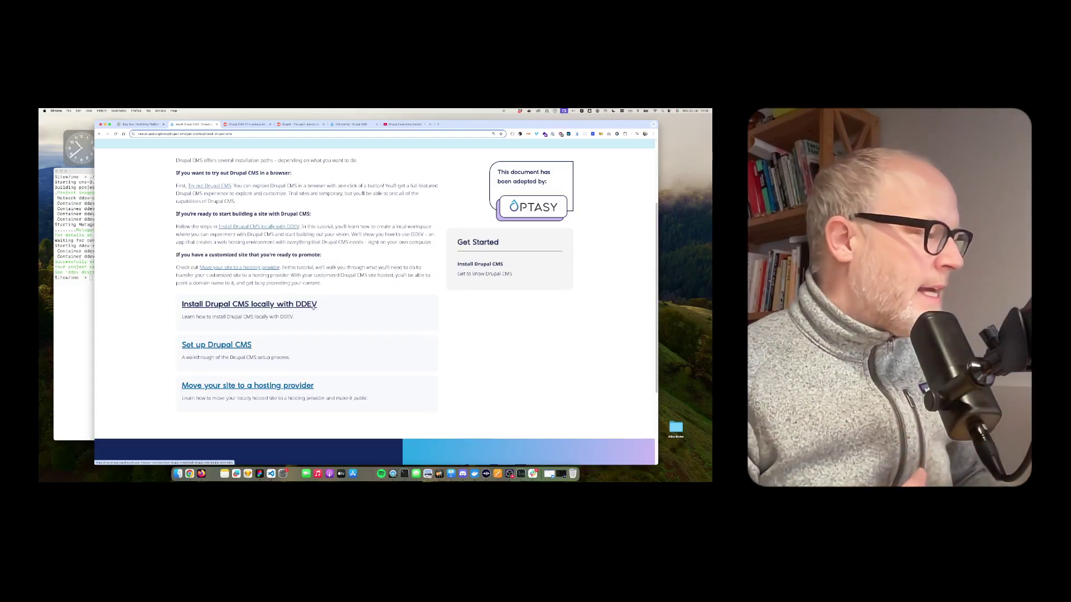
{"action": "left_click", "coordinate": [314, 305]}
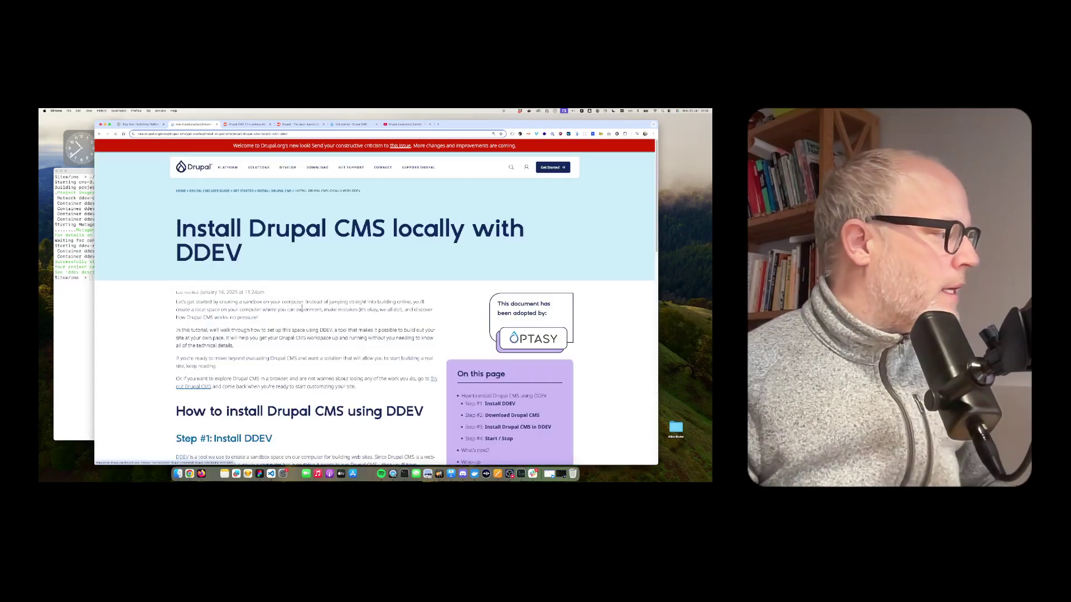
Scroll to Step #3 and highlight its heading and the ./launch-drupal-cms.sh command
{"action": "scroll", "coordinate": [314, 305], "scroll_direction": "down", "scroll_amount": 5}
{"action": "scroll", "coordinate": [314, 306], "scroll_direction": "down", "scroll_amount": 3}
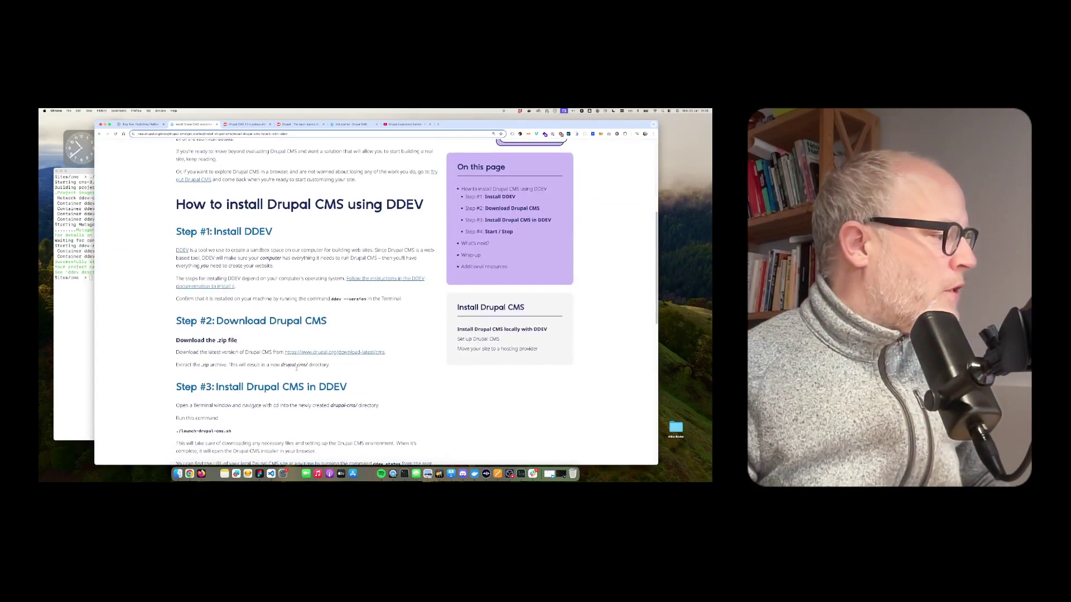
{"action": "scroll", "coordinate": [319, 302], "scroll_direction": "down", "scroll_amount": 2}
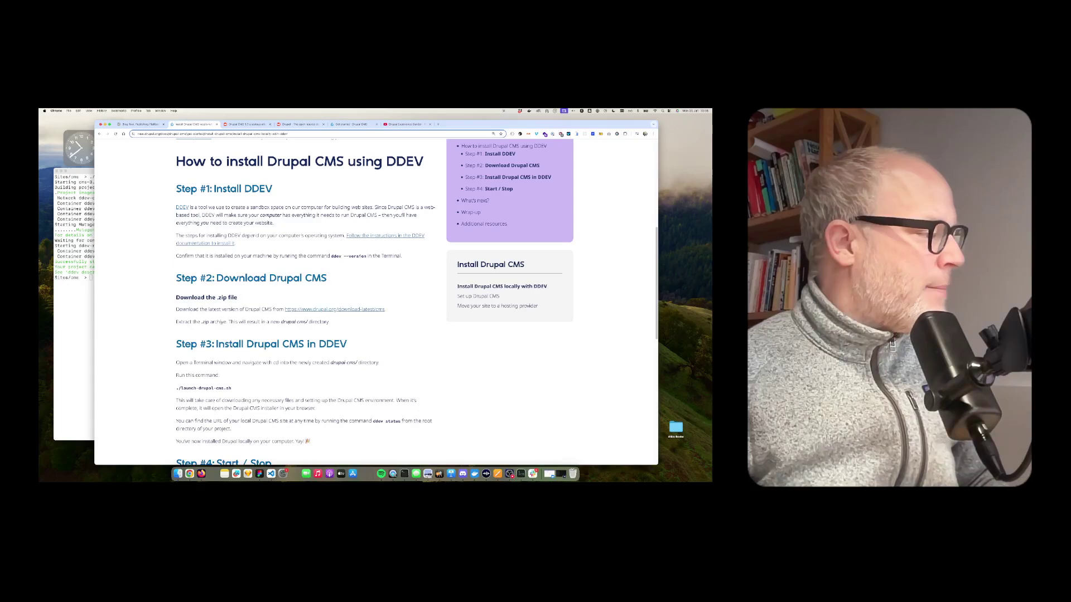
{"action": "scroll", "coordinate": [196, 301], "scroll_direction": "down", "scroll_amount": 2}
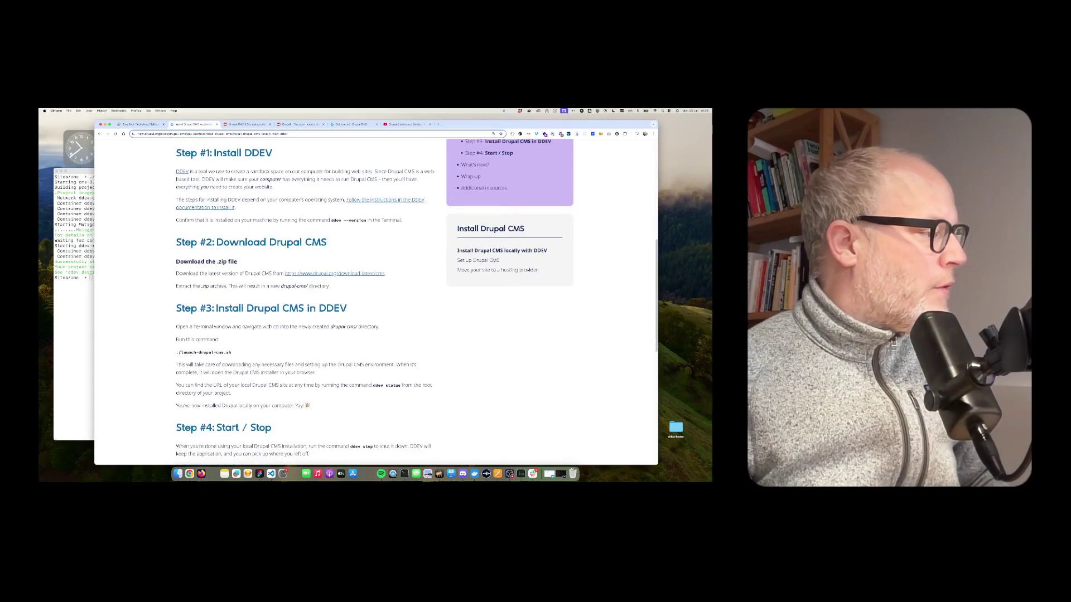
{"action": "left_click_drag", "start_coordinate": [348, 310], "coordinate": [211, 333]}
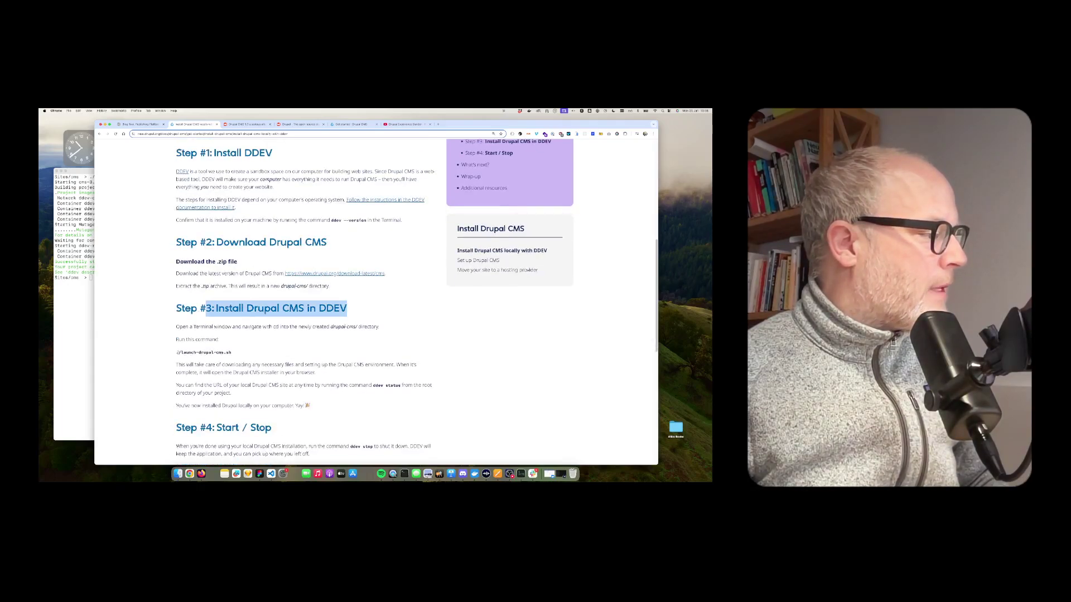
{"action": "left_click_drag", "start_coordinate": [176, 352], "coordinate": [267, 352]}
Review the ./launch-drupal-cms.sh output in Terminal, then switch to the Drupal CMS installer tab
{"action": "left_click", "coordinate": [68, 272]}
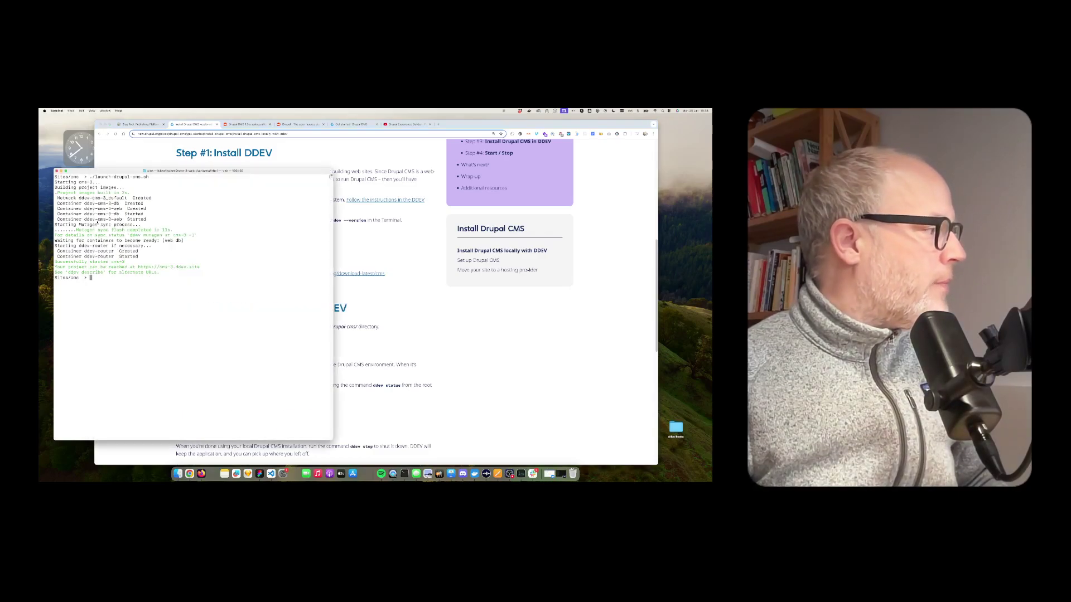
{"action": "left_click_drag", "start_coordinate": [90, 178], "coordinate": [152, 177]}
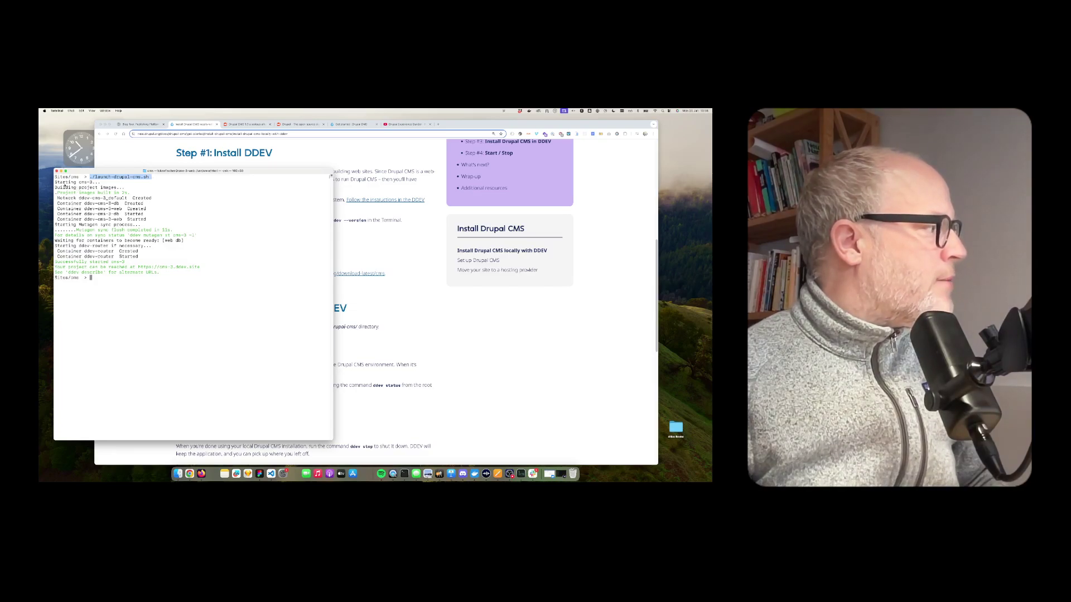
{"action": "left_click_drag", "start_coordinate": [65, 184], "coordinate": [164, 272]}
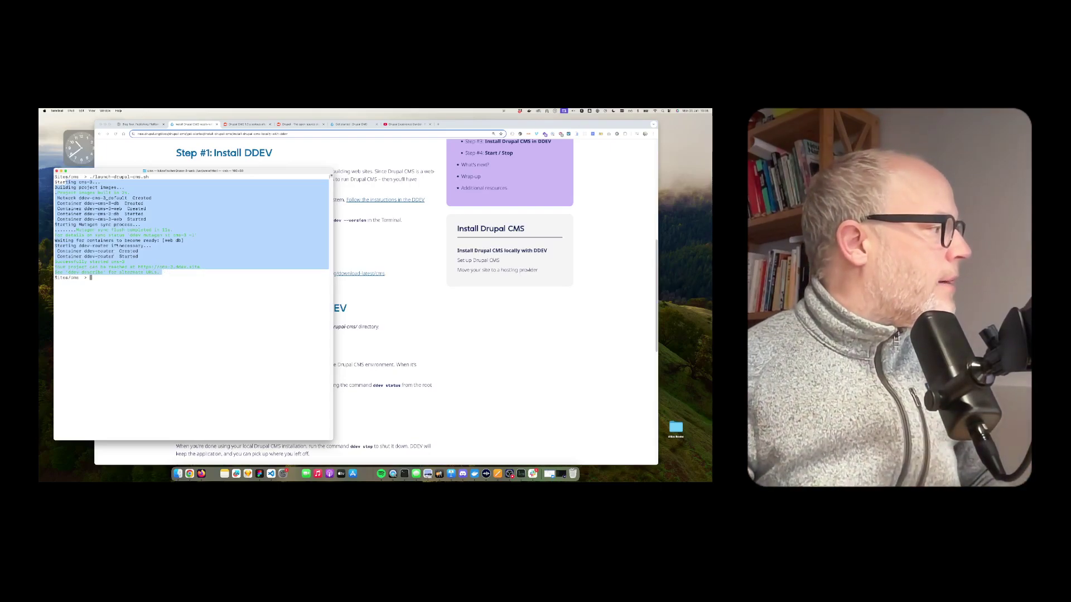
{"action": "left_click", "coordinate": [115, 246]}
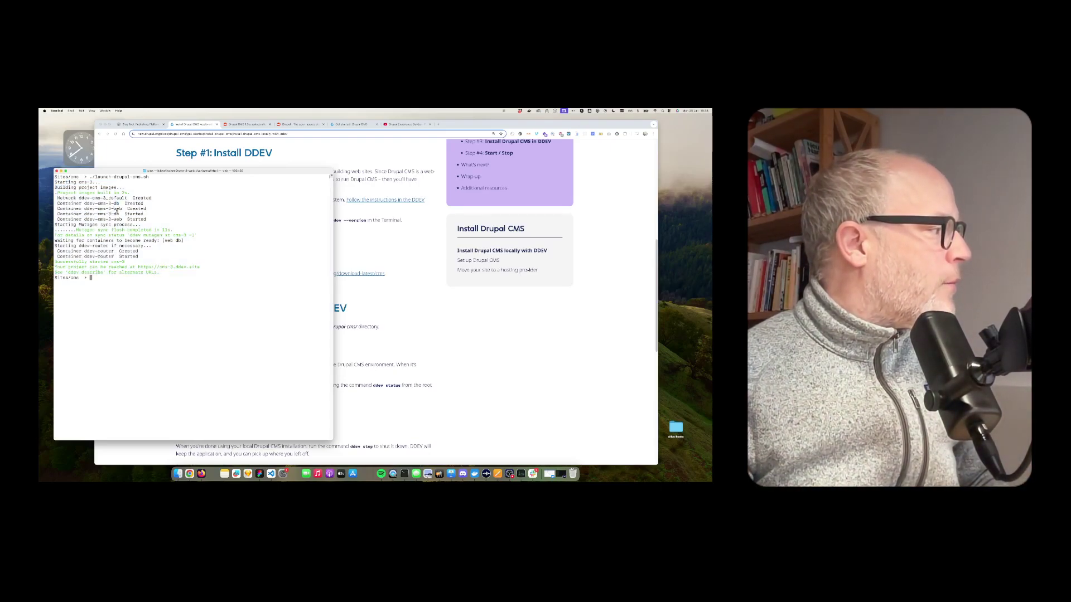
{"action": "double_click", "coordinate": [117, 208]}
{"action": "left_click", "coordinate": [130, 272]}
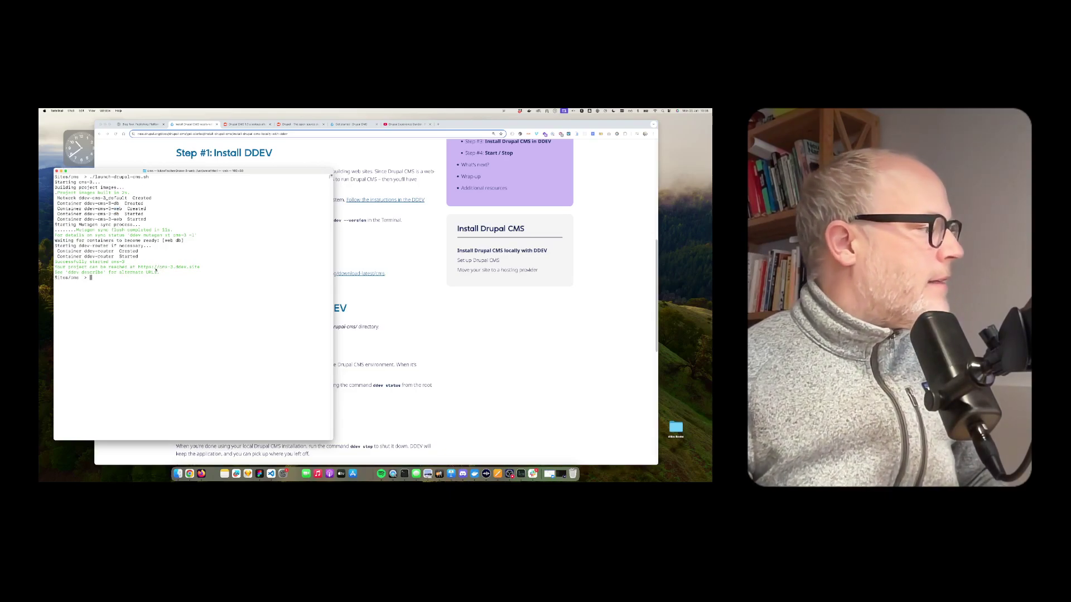
{"action": "left_click", "coordinate": [354, 124]}
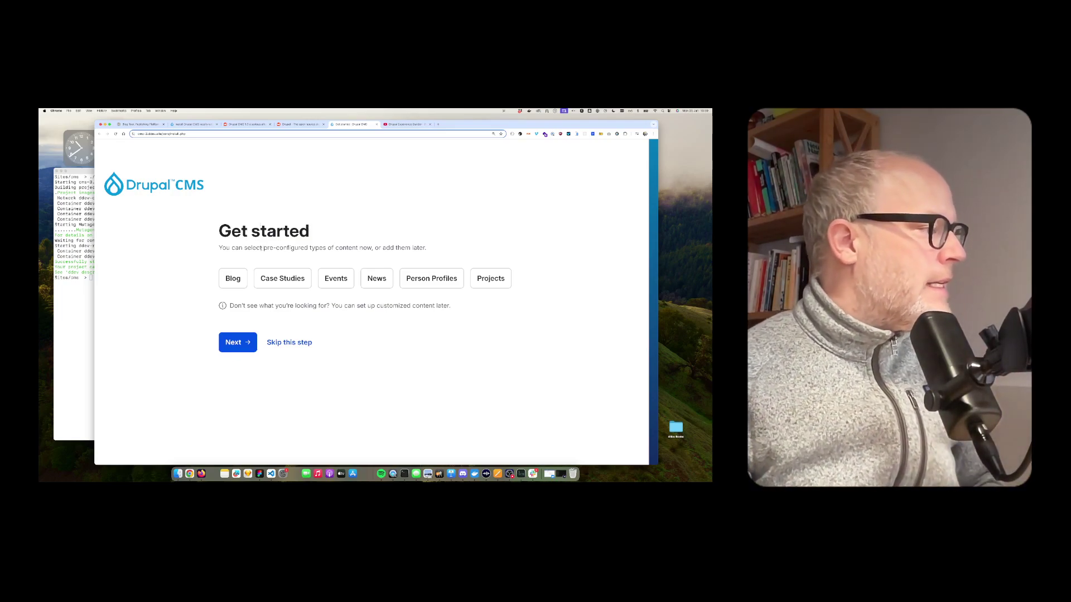
Choose Blog as a preconfigured content type and keep the default name 'My Drupal CMS site'
{"action": "left_click_drag", "start_coordinate": [263, 247], "coordinate": [325, 248]}
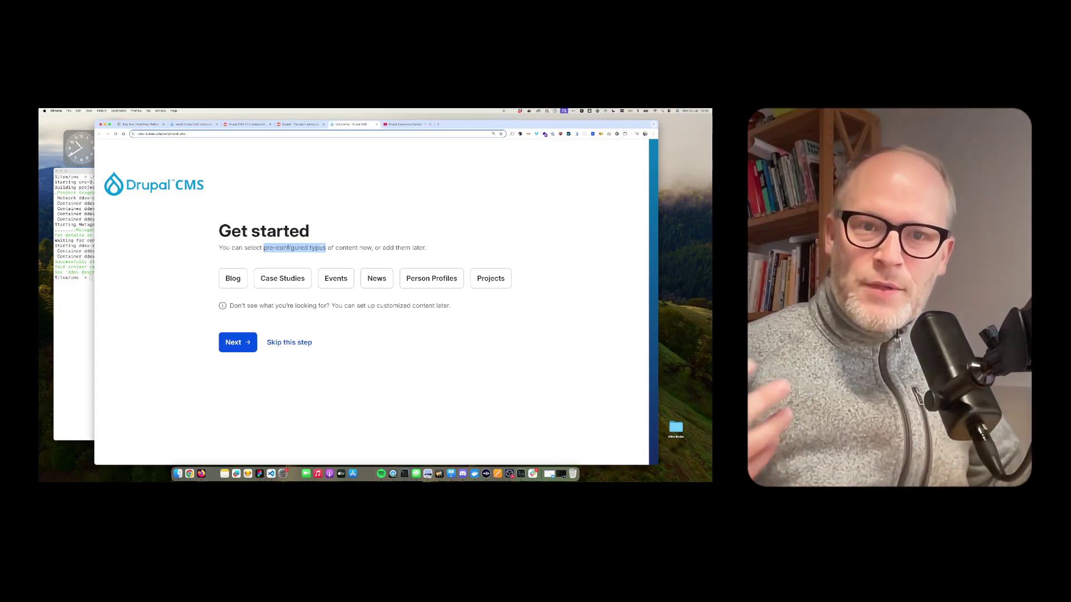
{"action": "left_click", "coordinate": [318, 260]}
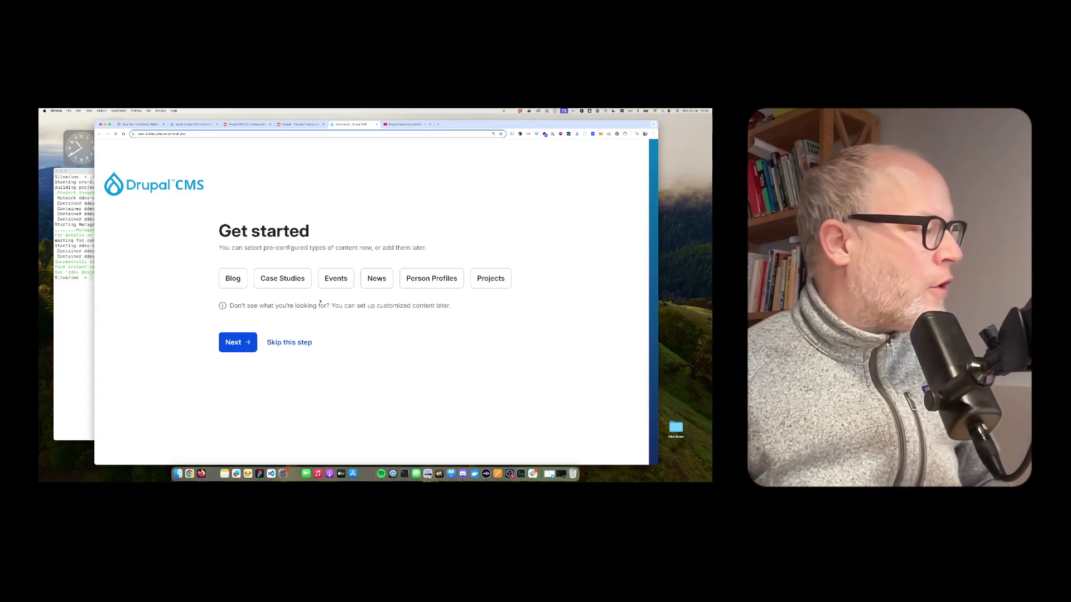
{"action": "left_click", "coordinate": [237, 278]}
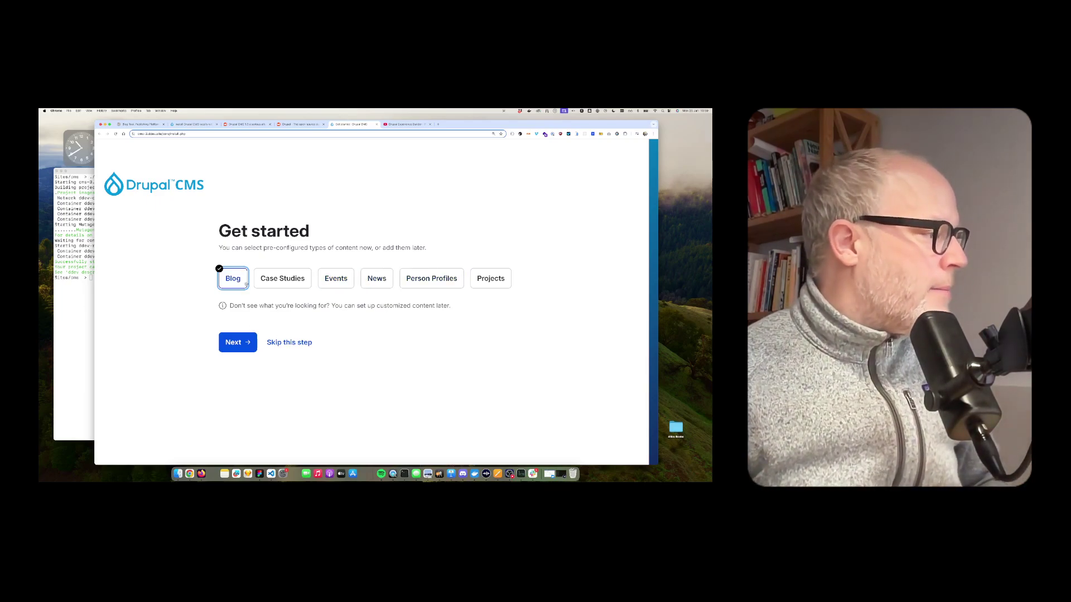
{"action": "left_click", "coordinate": [243, 344]}
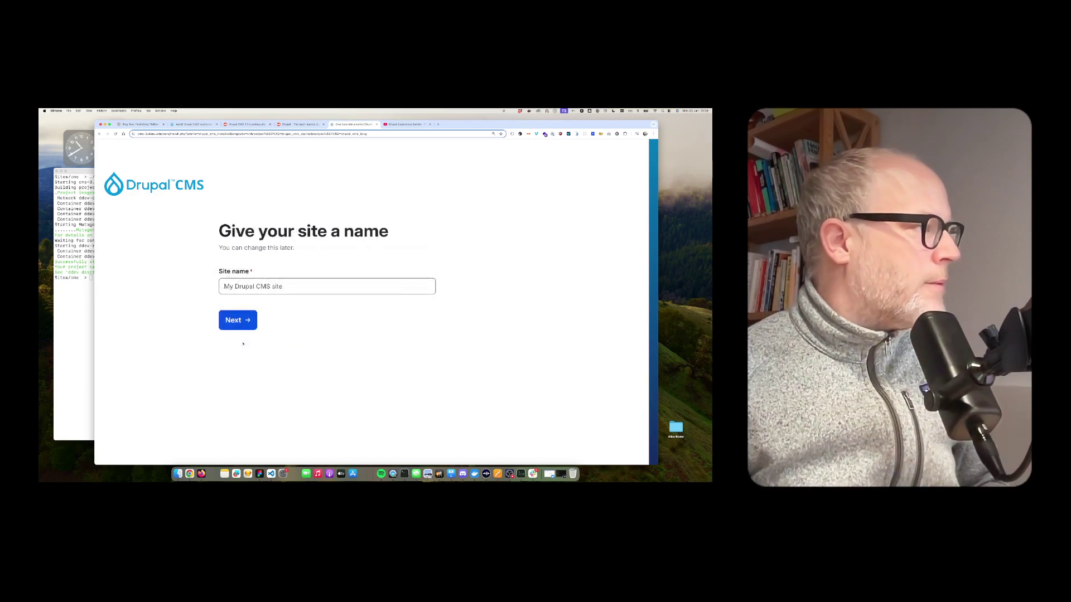
{"action": "left_click", "coordinate": [241, 323]}
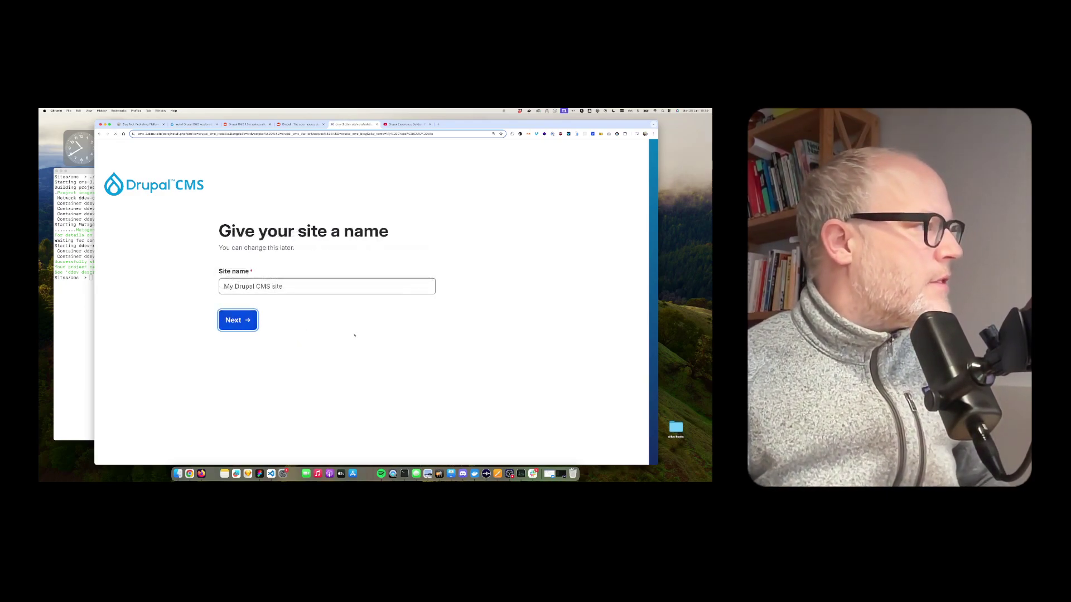
Enter the administrator account's e-mail address and password
{"action": "left_click", "coordinate": [312, 286]}
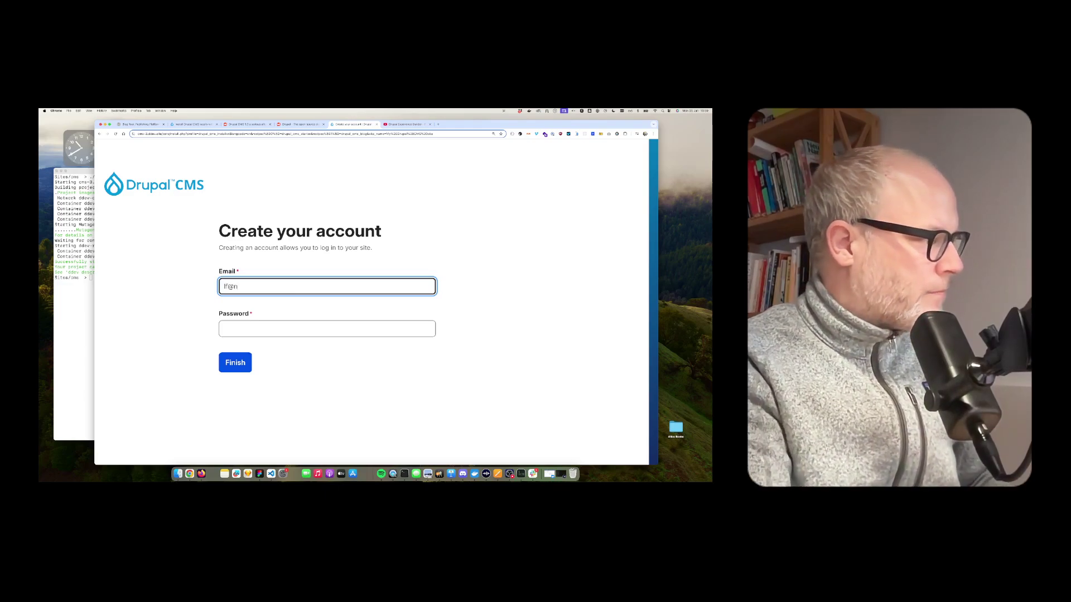
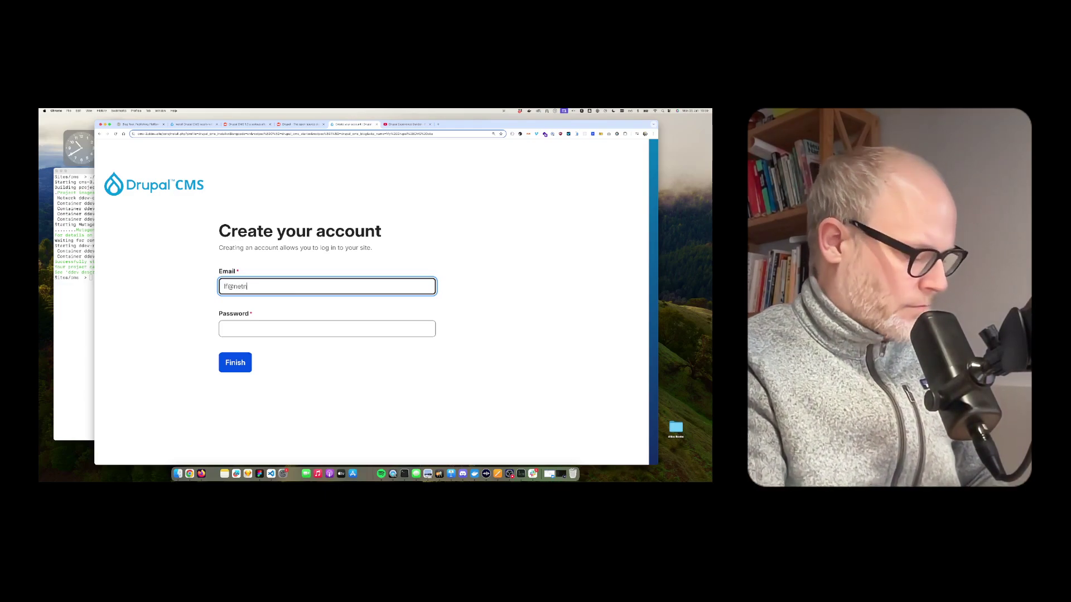
{"action": "key", "text": "Tab"}
{"action": "type", "text": "••••"}
{"action": "left_click", "coordinate": [212, 367]}
Finish the installer and wait for the admin Dashboard listing the sample content
{"action": "left_click", "coordinate": [221, 365]}
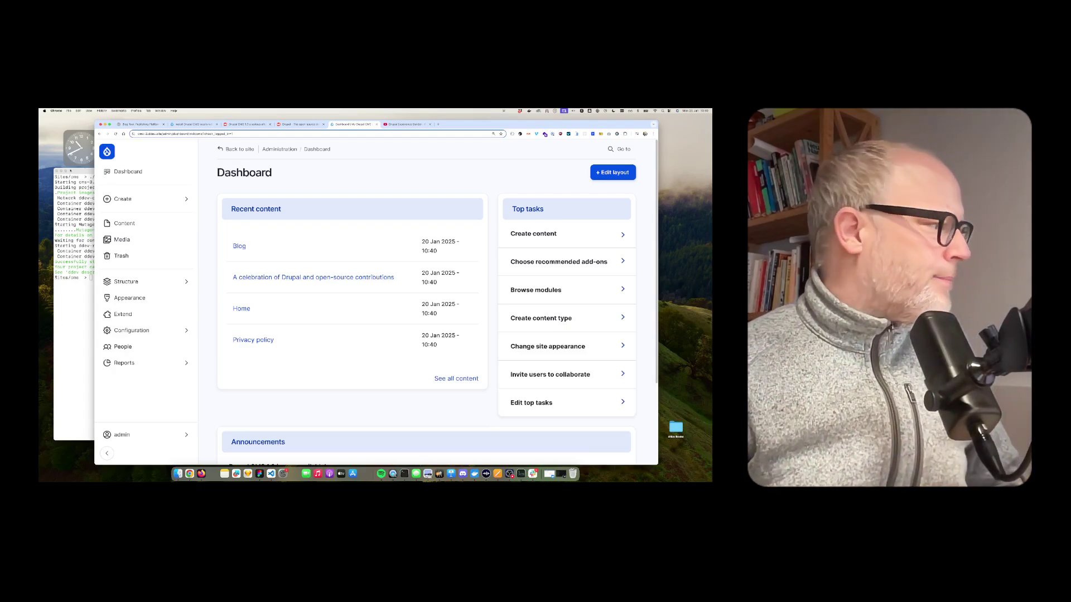
Open Structure > Content types and look at the existing Blog post type
{"action": "left_click", "coordinate": [134, 282]}
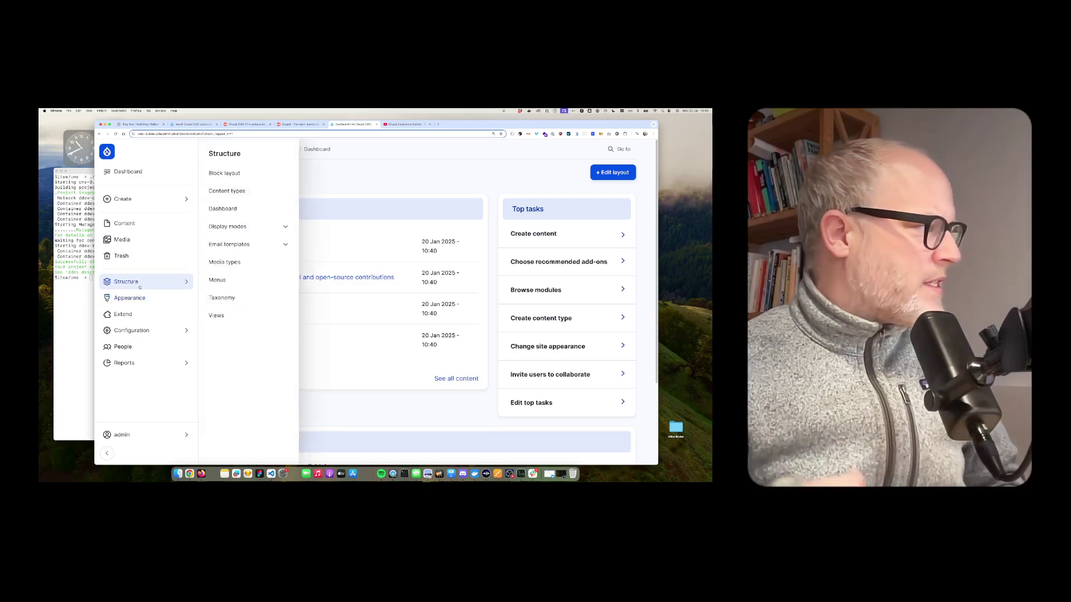
{"action": "left_click", "coordinate": [139, 284]}
{"action": "left_click", "coordinate": [139, 283]}
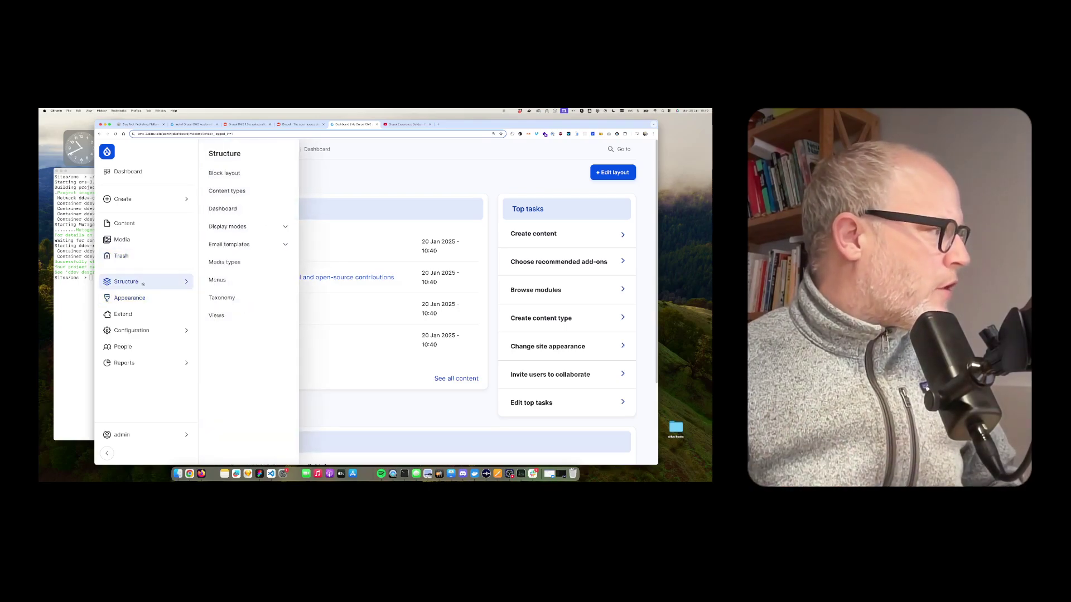
{"action": "left_click", "coordinate": [249, 192]}
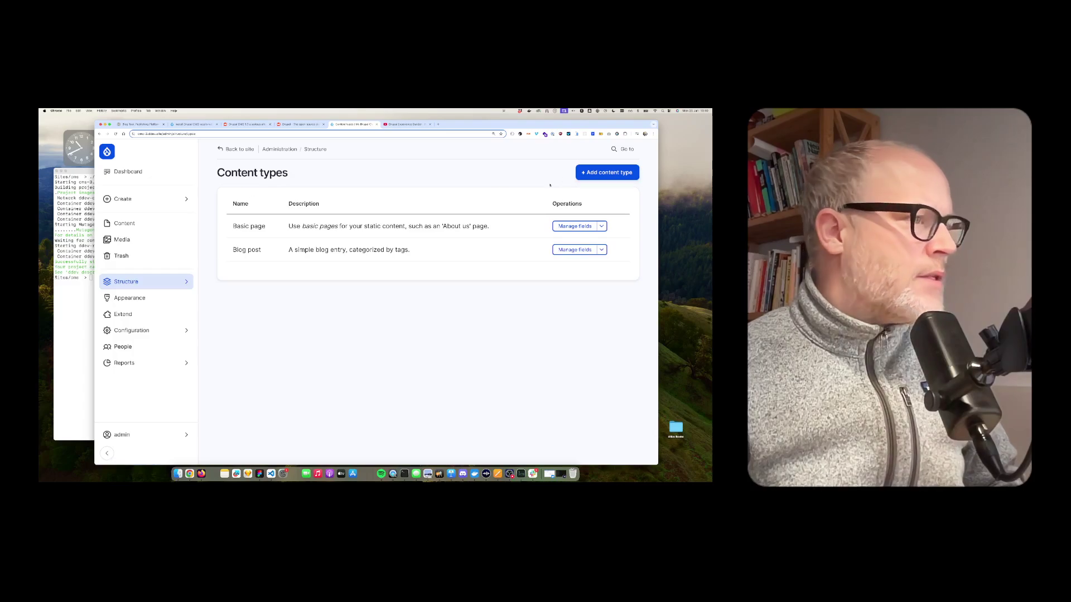
{"action": "left_click_drag", "start_coordinate": [233, 250], "coordinate": [262, 250]}
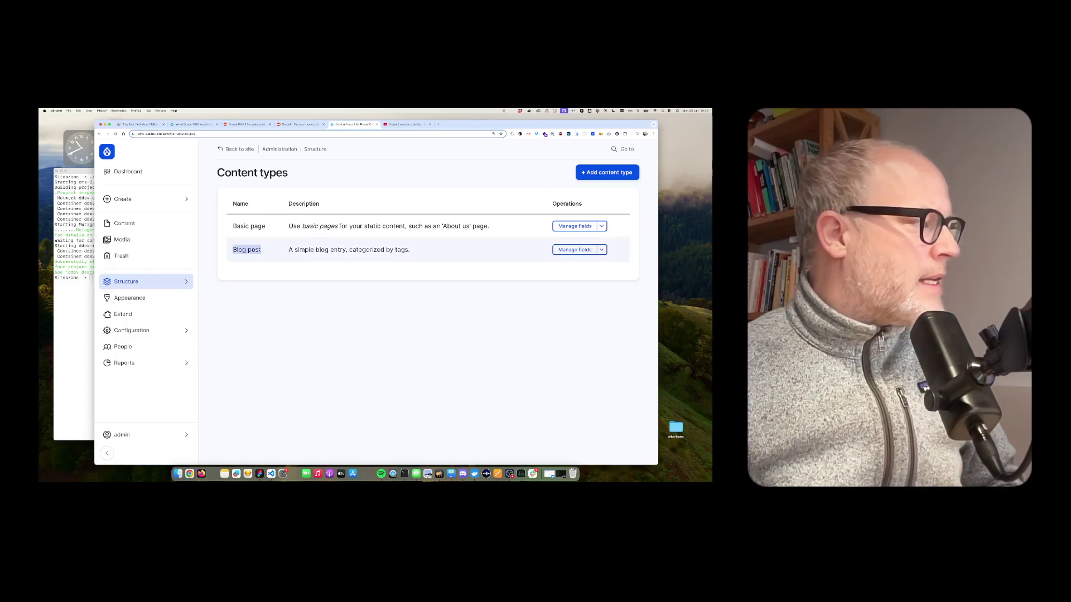
{"action": "left_click", "coordinate": [263, 250]}
{"action": "left_click_drag", "start_coordinate": [232, 249], "coordinate": [262, 250]}
{"action": "left_click", "coordinate": [424, 234]}
Add a new content type named Book and save it to manage its fields
{"action": "left_click", "coordinate": [607, 175]}
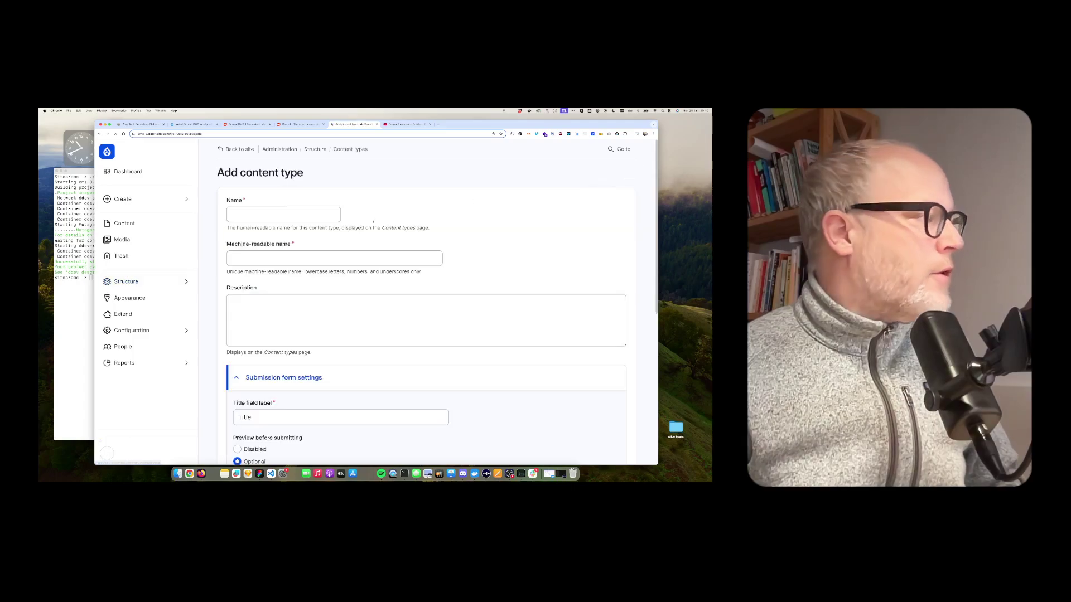
{"action": "left_click", "coordinate": [278, 216]}
{"action": "type", "text": "Event"}
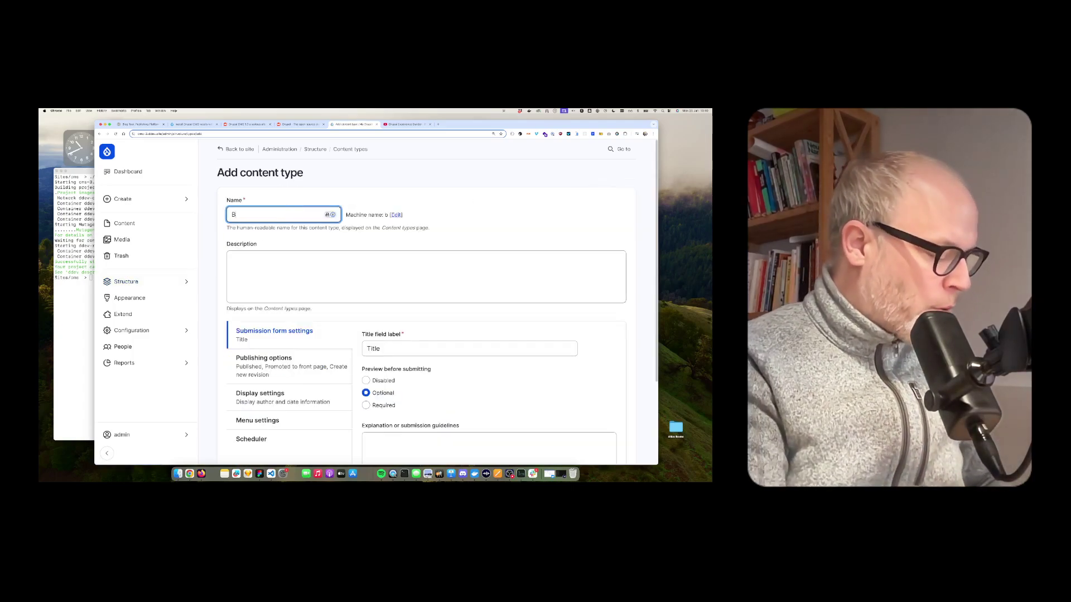
{"action": "scroll", "coordinate": [365, 369], "scroll_direction": "down", "scroll_amount": 2}
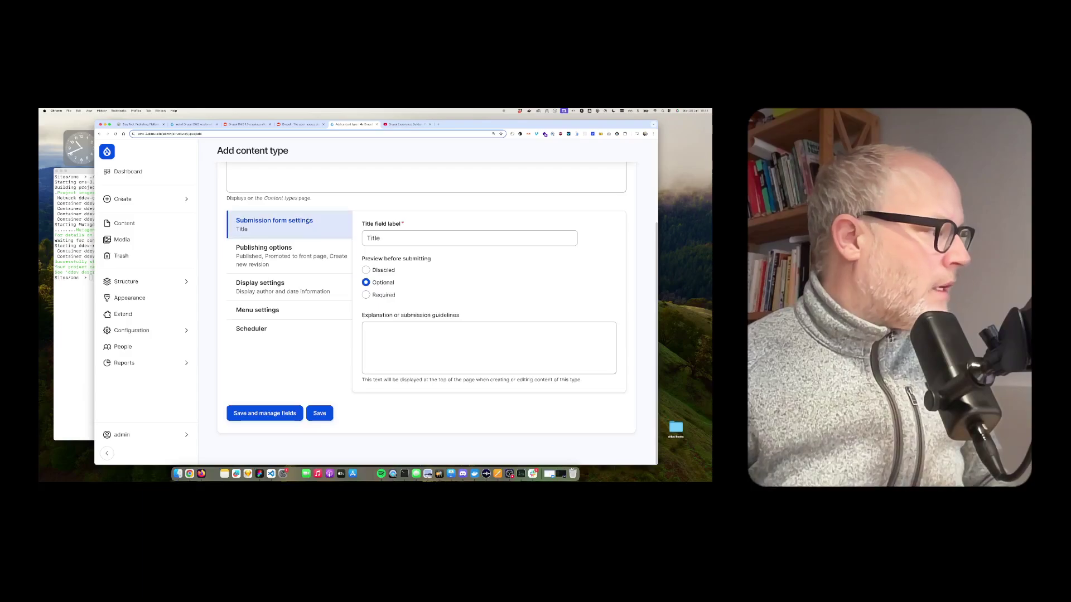
{"action": "left_click", "coordinate": [276, 415]}
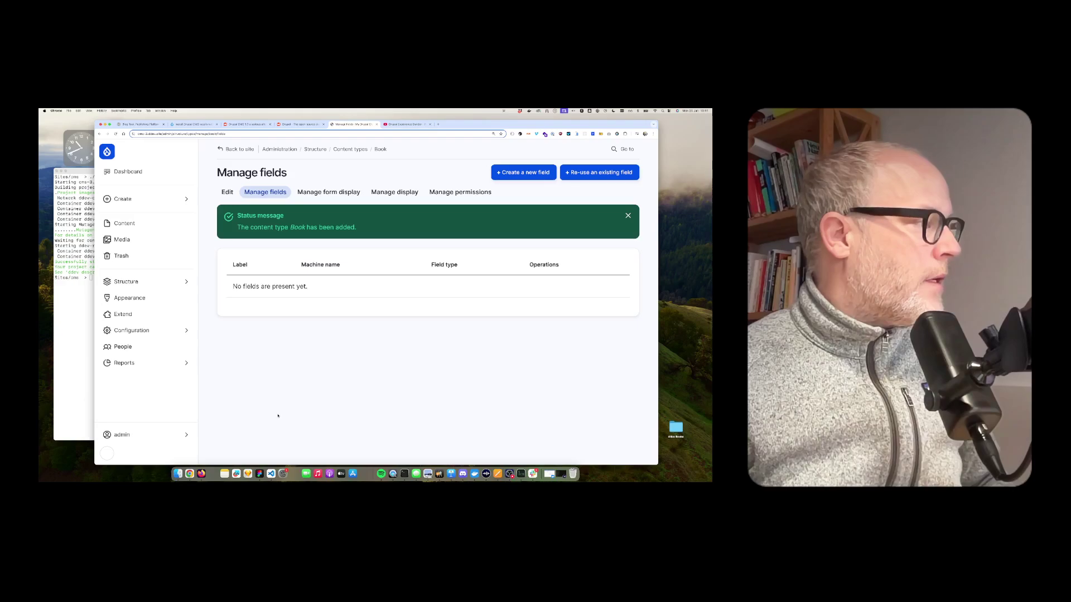
Create a Media field labelled Book Cover (field_book_cover) that allows only Image media
{"action": "left_click", "coordinate": [525, 175]}
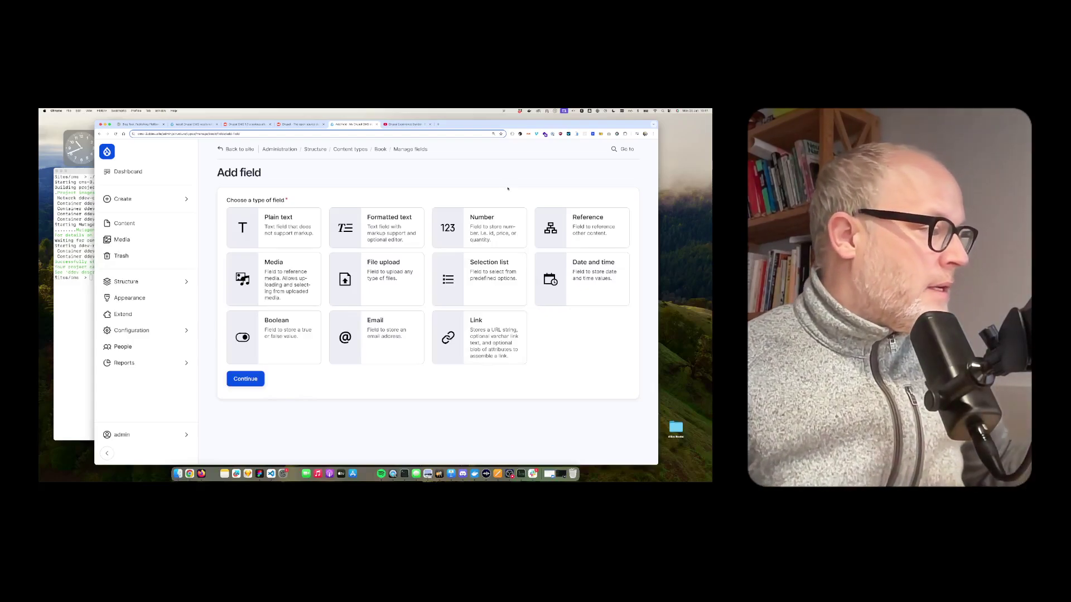
{"action": "left_click", "coordinate": [279, 268]}
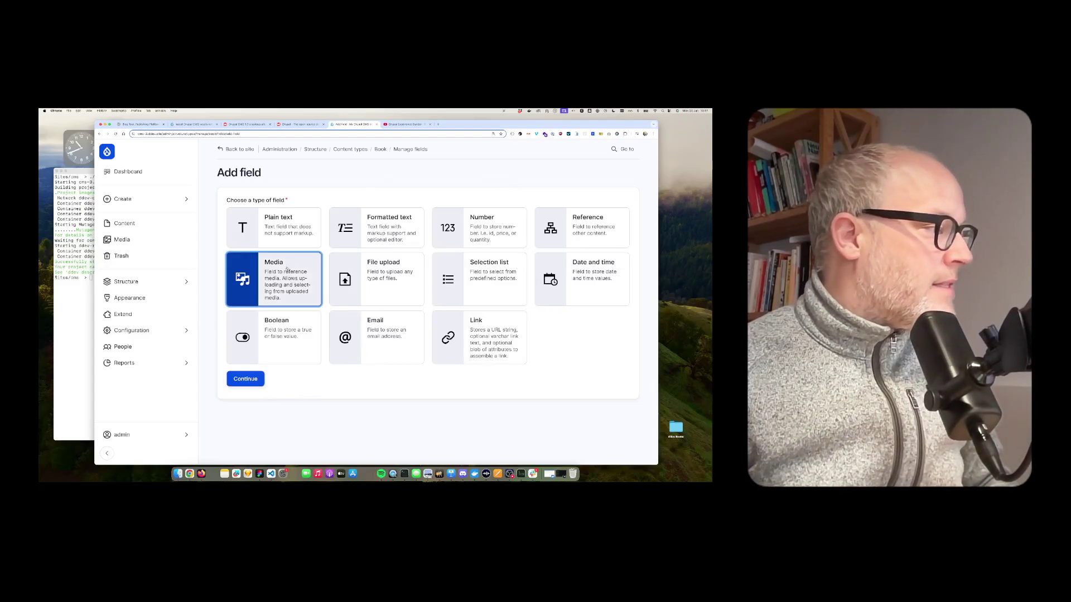
{"action": "left_click", "coordinate": [234, 380]}
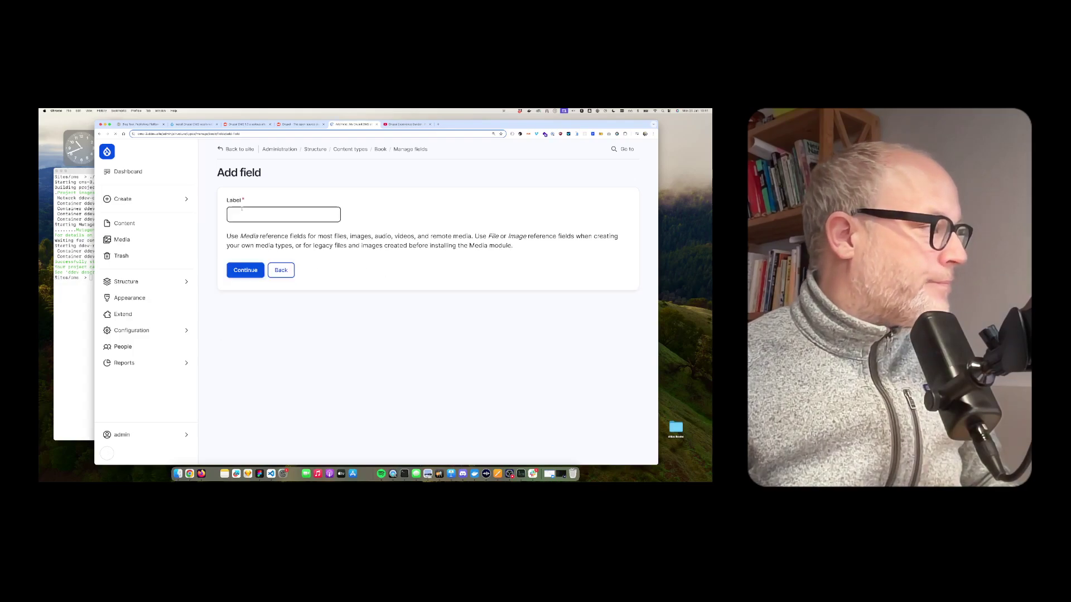
{"action": "type", "text": "Book Cover"}
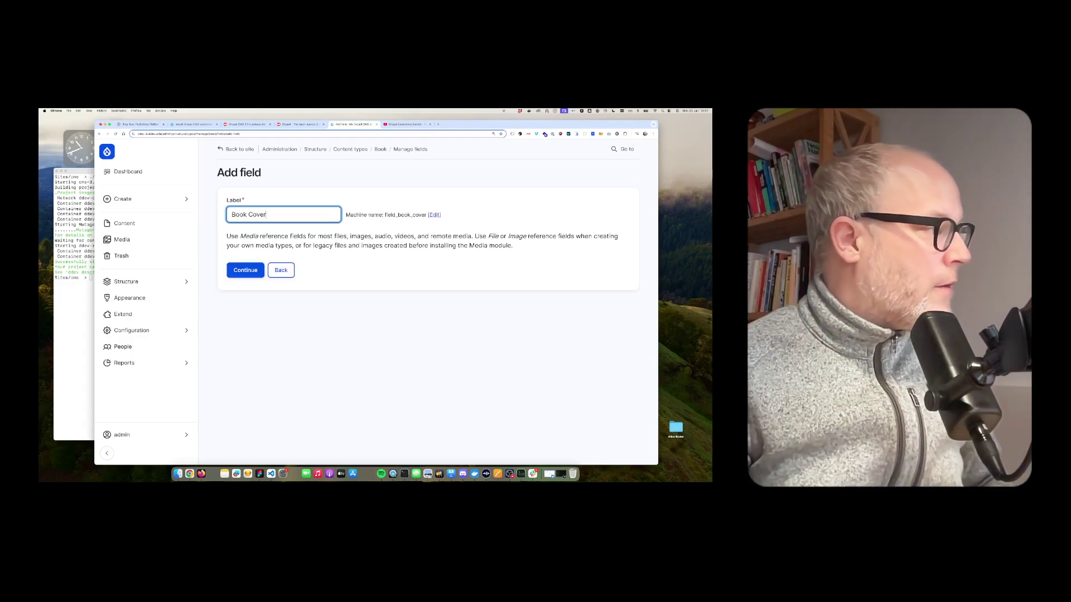
{"action": "key", "text": "Return"}
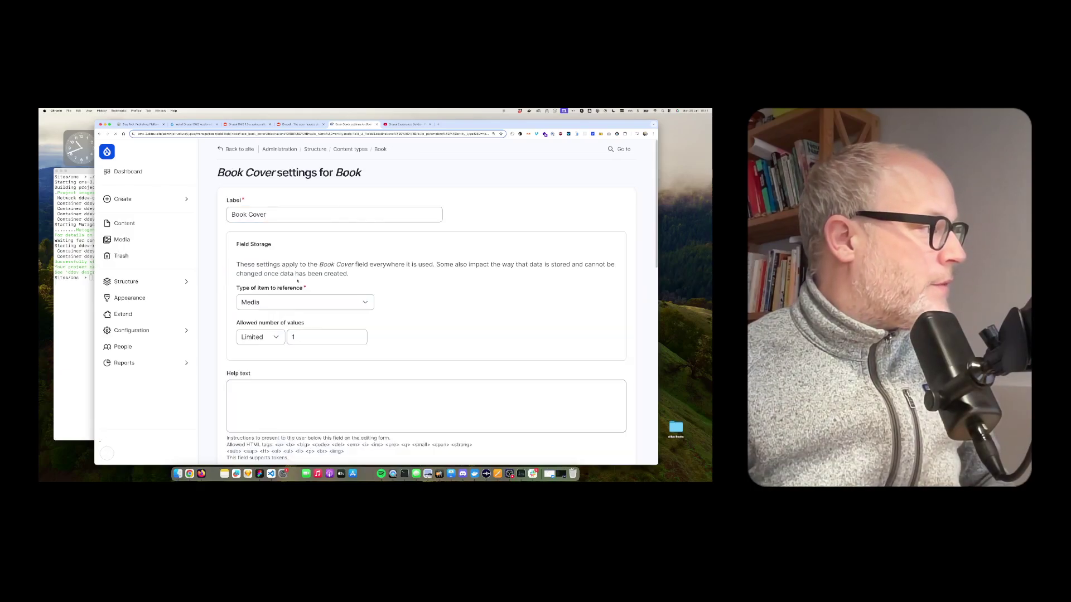
{"action": "scroll", "coordinate": [302, 331], "scroll_direction": "down", "scroll_amount": 10}
{"action": "left_click", "coordinate": [260, 413]}
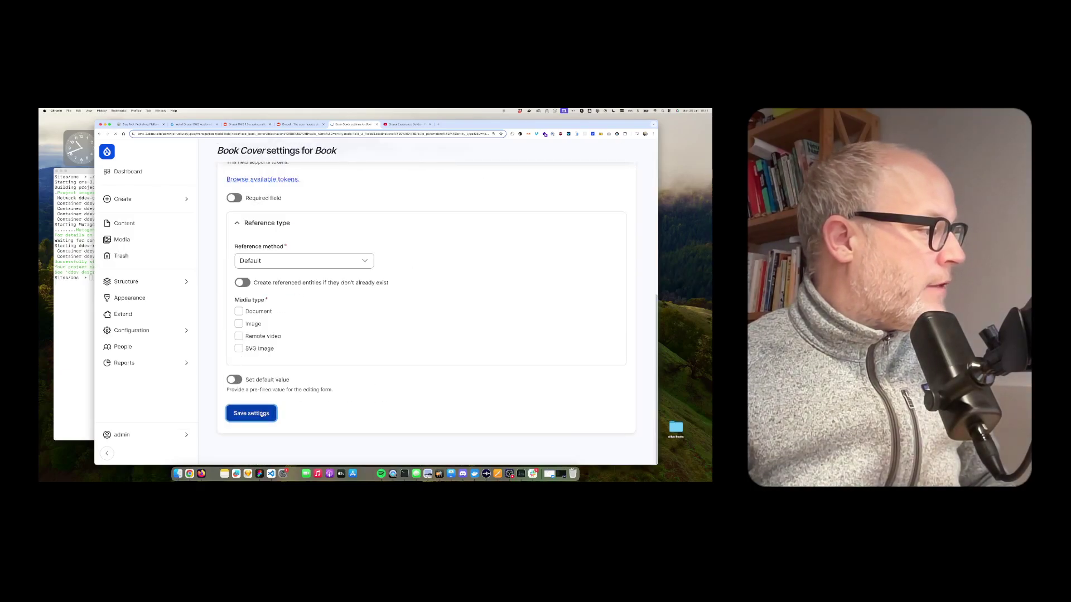
{"action": "scroll", "coordinate": [257, 363], "scroll_direction": "down", "scroll_amount": 10}
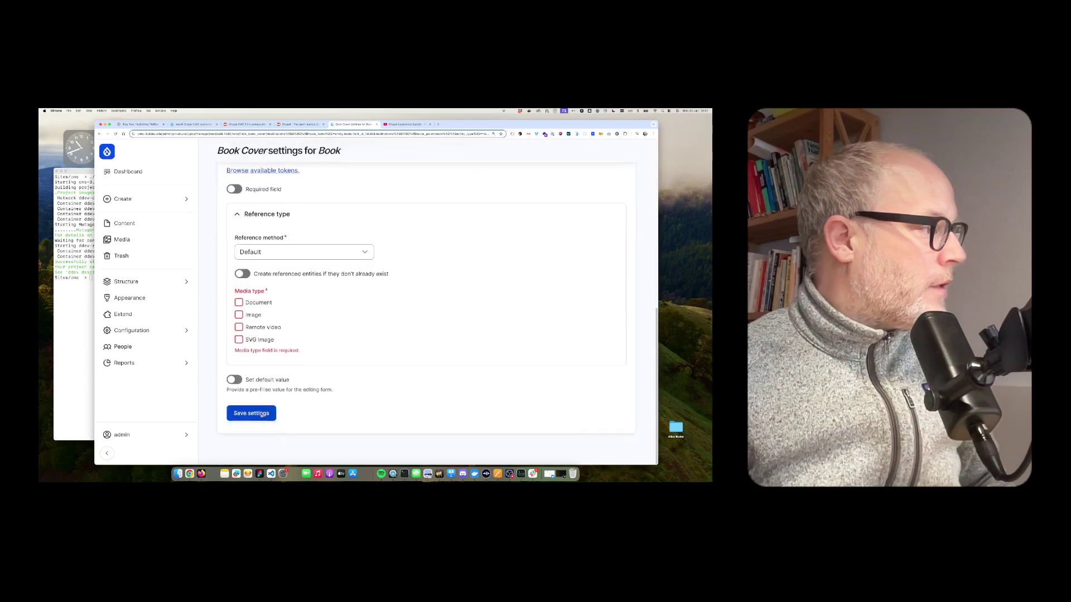
{"action": "left_click", "coordinate": [239, 315]}
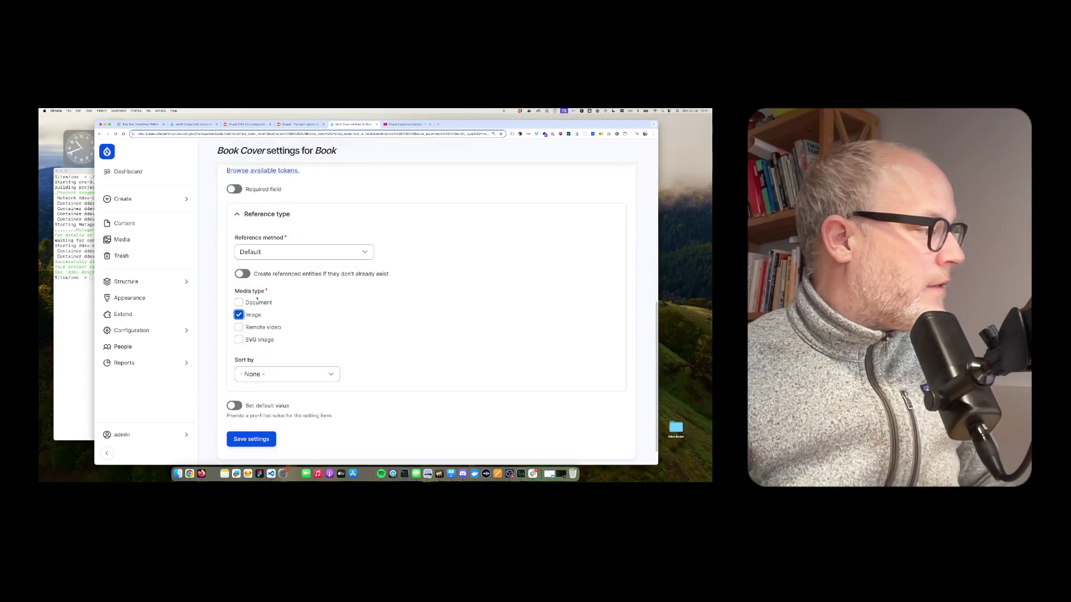
{"action": "left_click", "coordinate": [255, 440]}
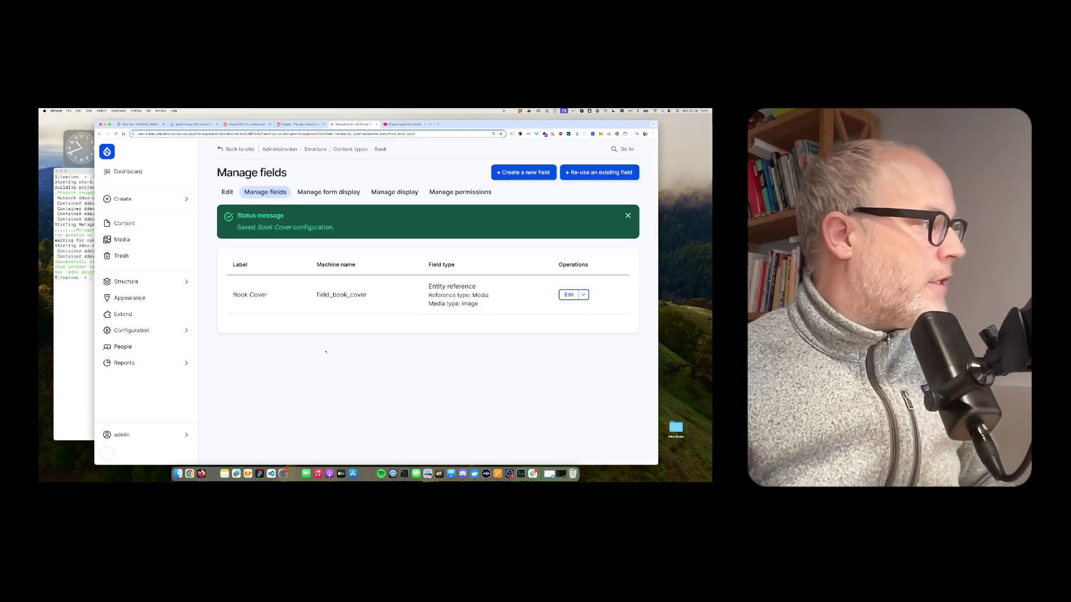
Add a Text (plain) field labelled Book Title (field_book_title) and save its settings
{"action": "left_click", "coordinate": [524, 173]}
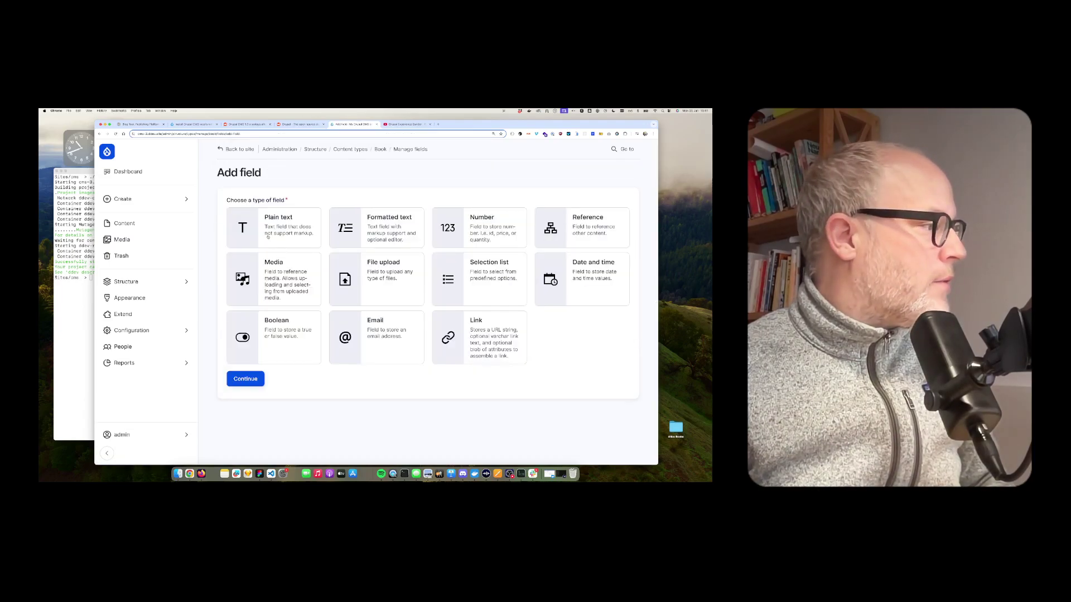
{"action": "left_click", "coordinate": [267, 237]}
{"action": "left_click", "coordinate": [245, 379]}
{"action": "left_click", "coordinate": [255, 218]}
{"action": "type", "text": "Book Title"}
{"action": "key", "text": "Tab"}
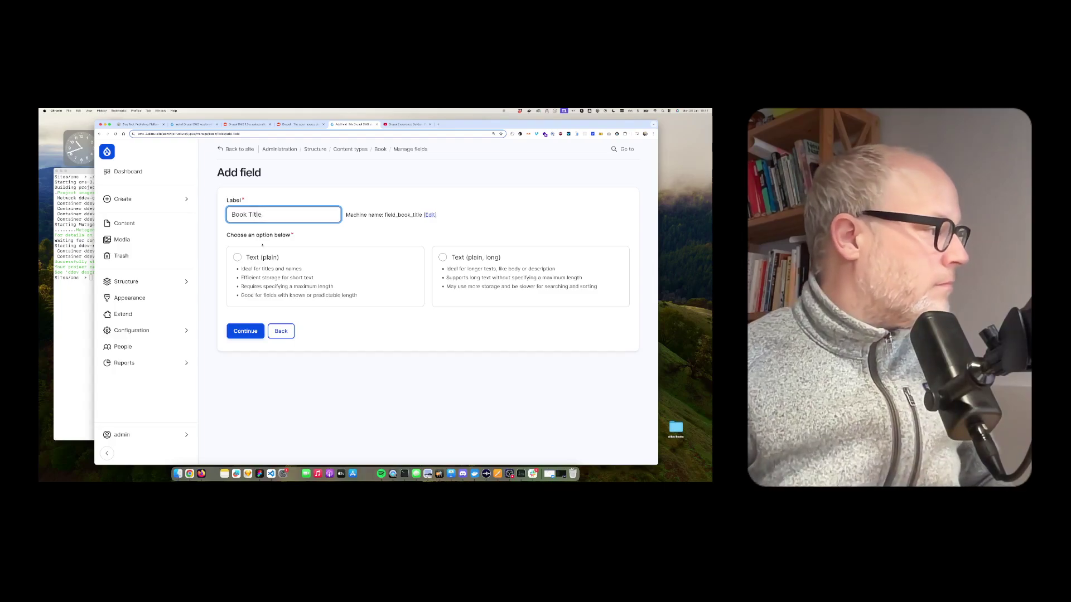
{"action": "key", "text": "space"}
{"action": "key", "text": "Tab"}
{"action": "key", "text": "Return"}
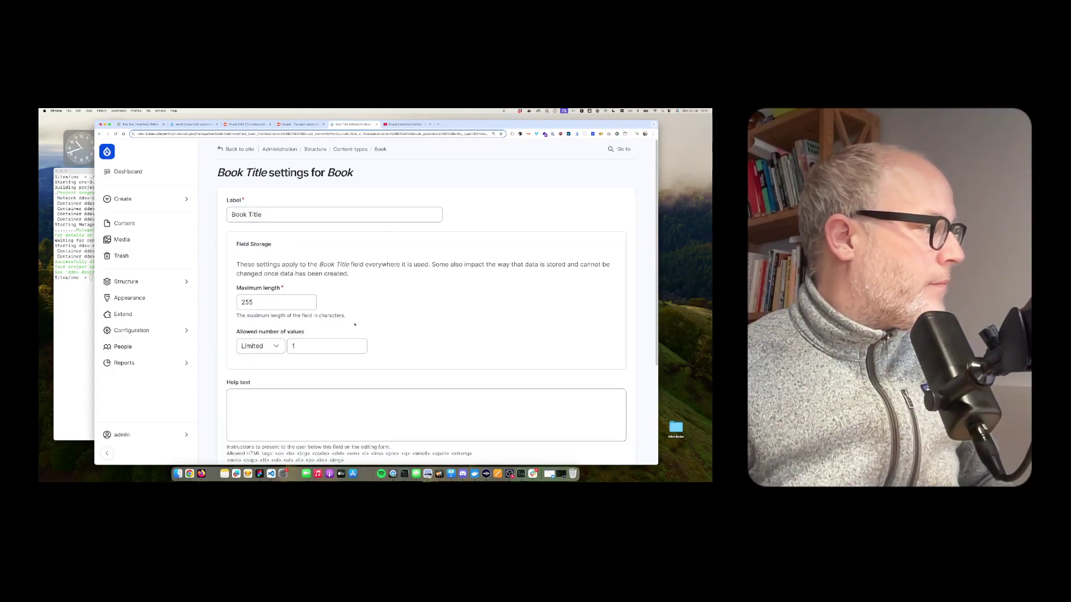
{"action": "scroll", "coordinate": [278, 363], "scroll_direction": "down", "scroll_amount": 5}
{"action": "left_click", "coordinate": [262, 415]}
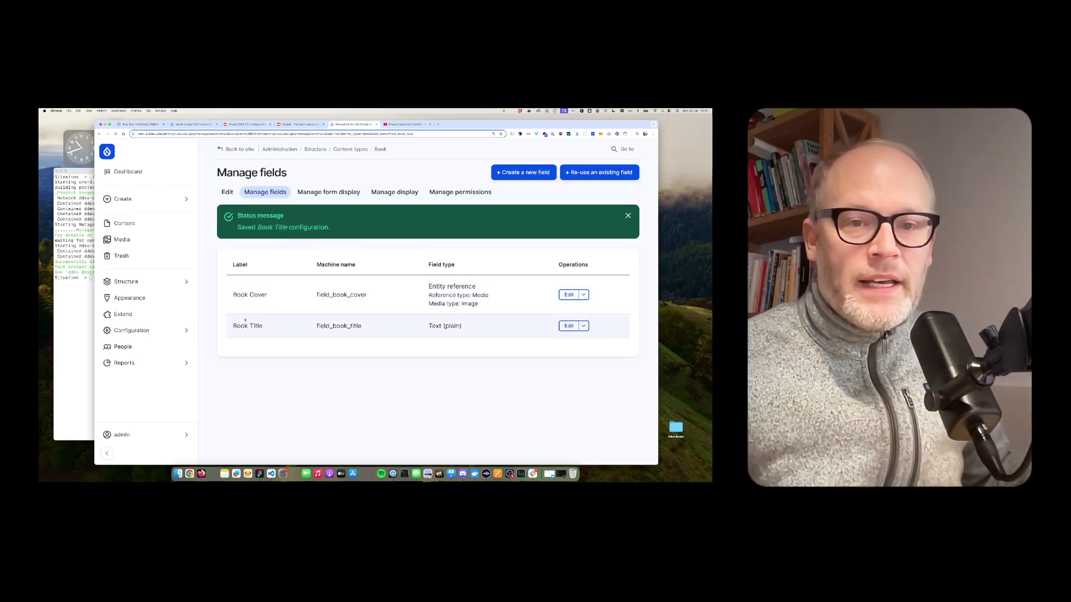
Start a new Book content item and enter its title, Book 1
{"action": "left_click", "coordinate": [162, 199]}
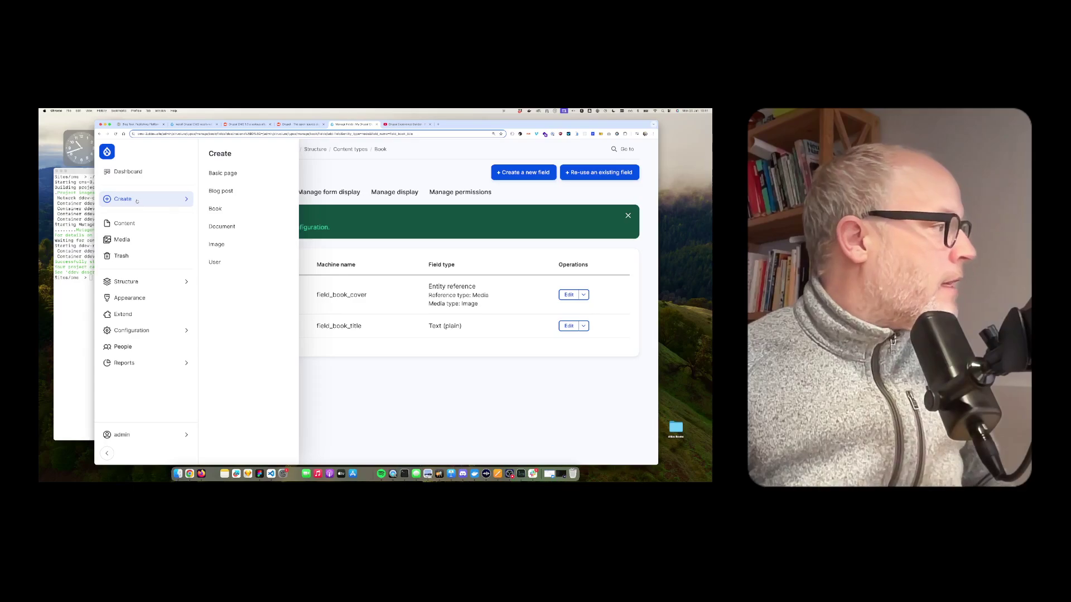
{"action": "left_click", "coordinate": [231, 211]}
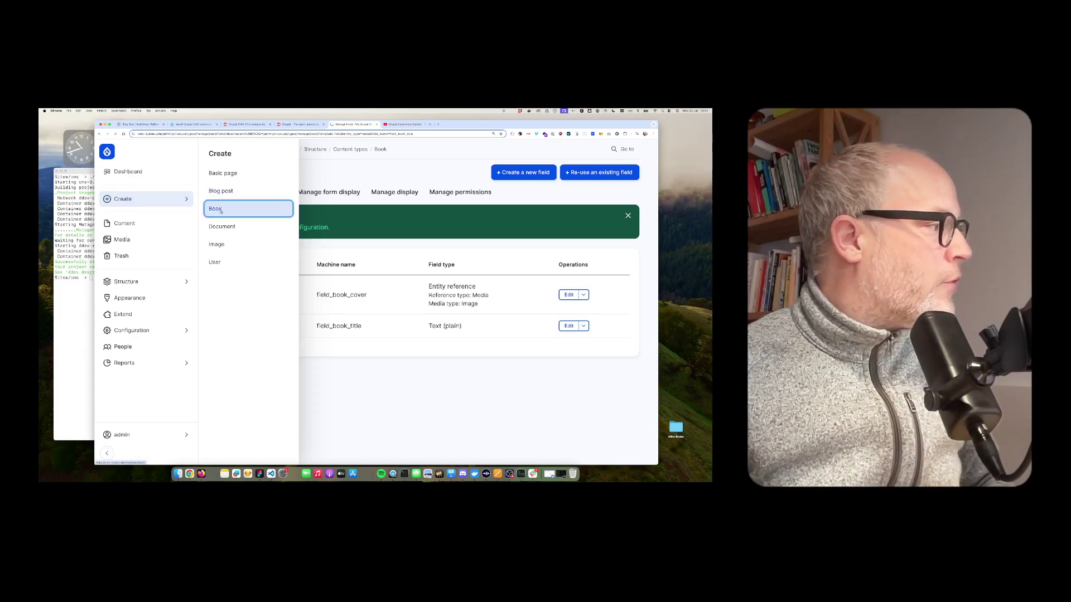
{"action": "left_click", "coordinate": [250, 213]}
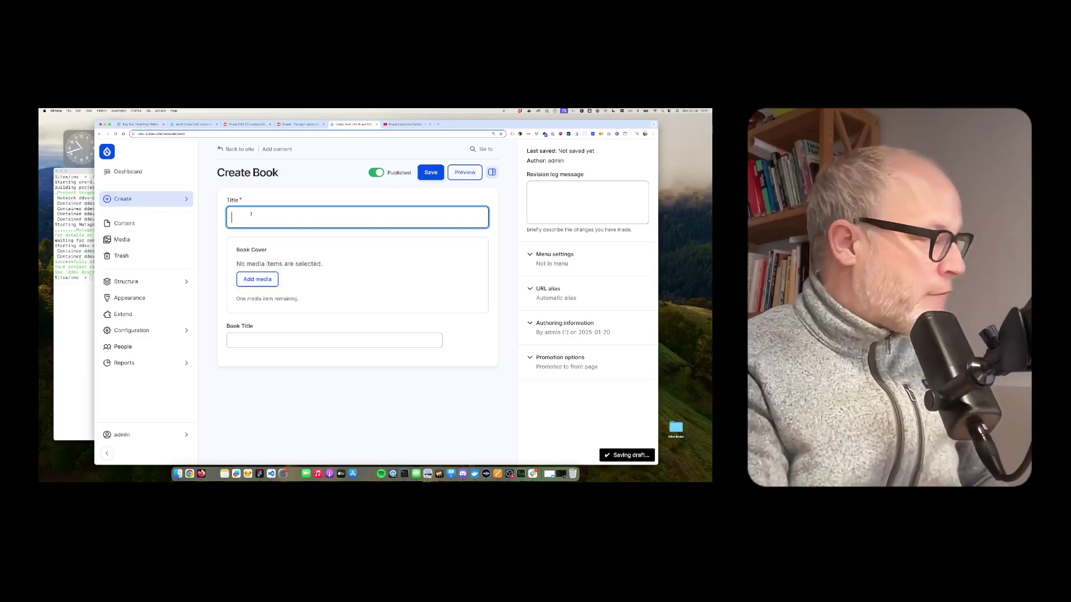
{"action": "type", "text": "Book 1"}
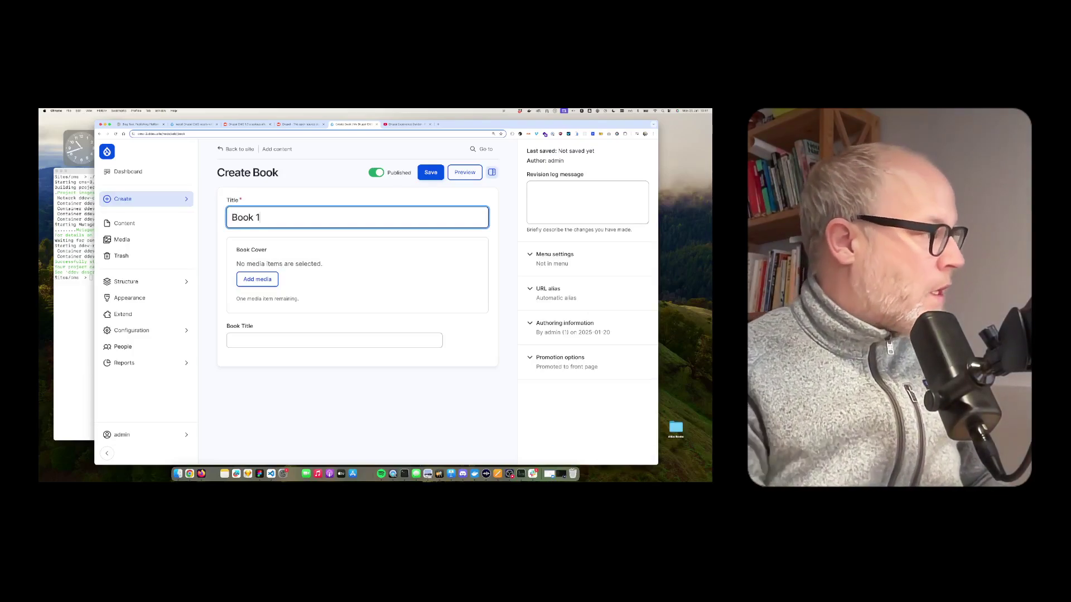
Insert the drupal-cms-hero image from the media library as Book Cover and save
{"action": "left_click", "coordinate": [238, 256]}
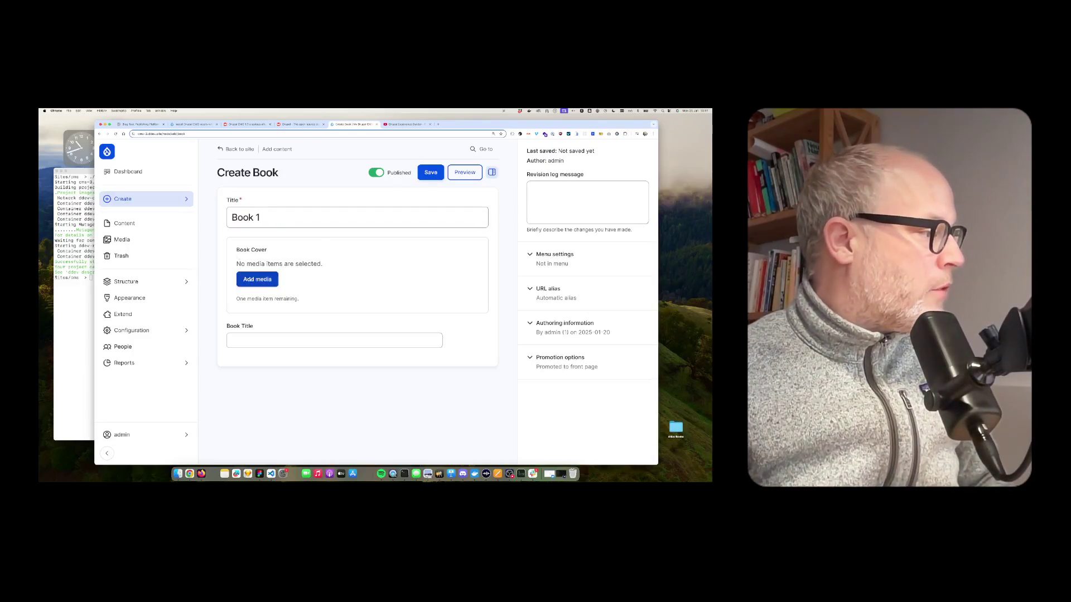
{"action": "left_click", "coordinate": [249, 280]}
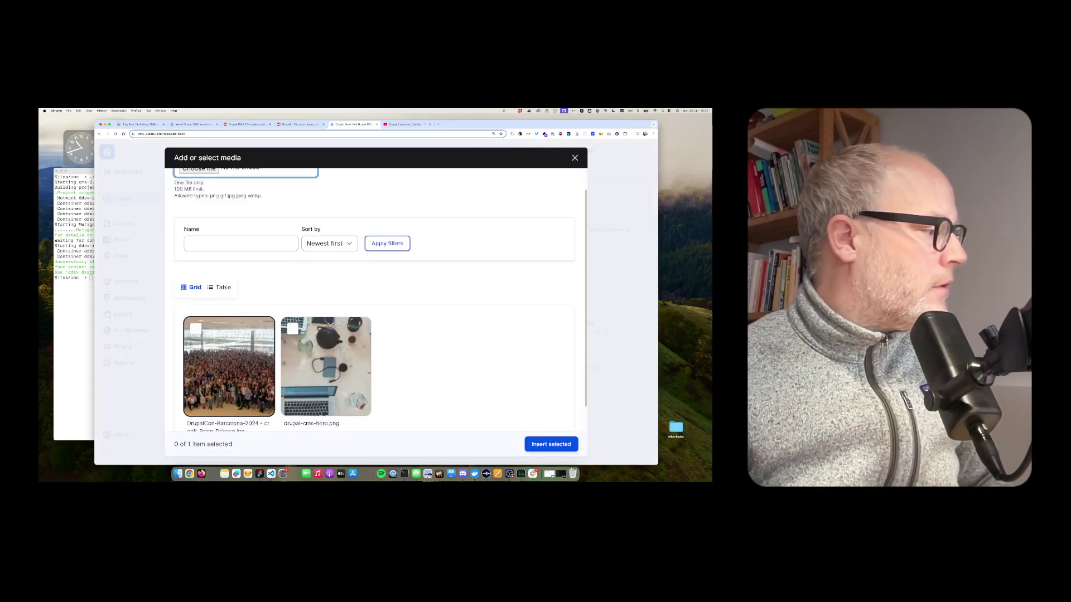
{"action": "left_click", "coordinate": [326, 366]}
{"action": "left_click", "coordinate": [551, 444]}
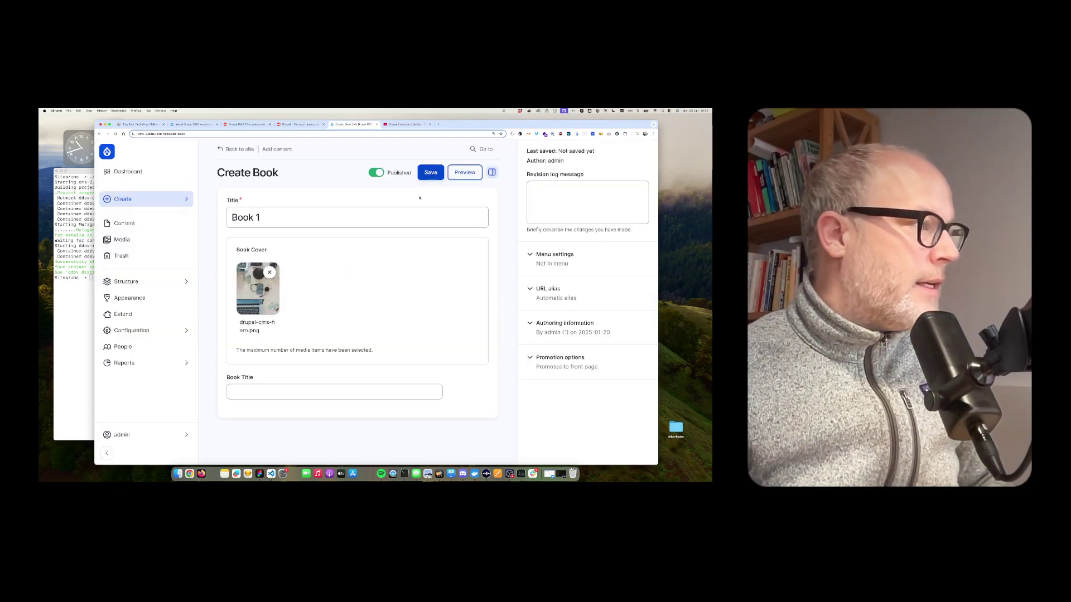
{"action": "left_click", "coordinate": [431, 174]}
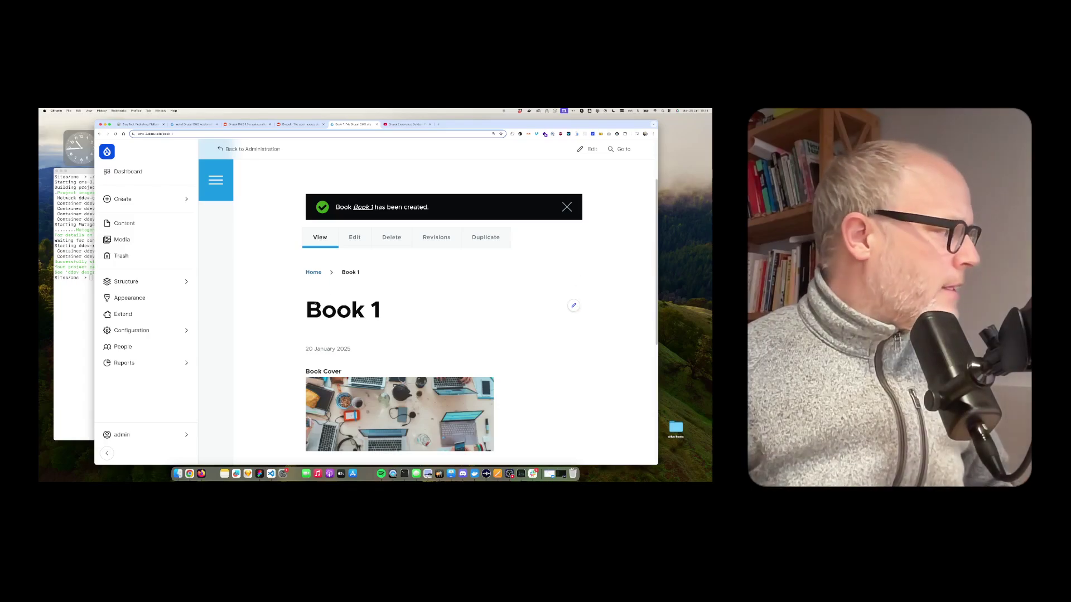
Install the Search recipe from Extend > Recipes, then go back to the admin Dashboard
{"action": "left_click", "coordinate": [136, 316]}
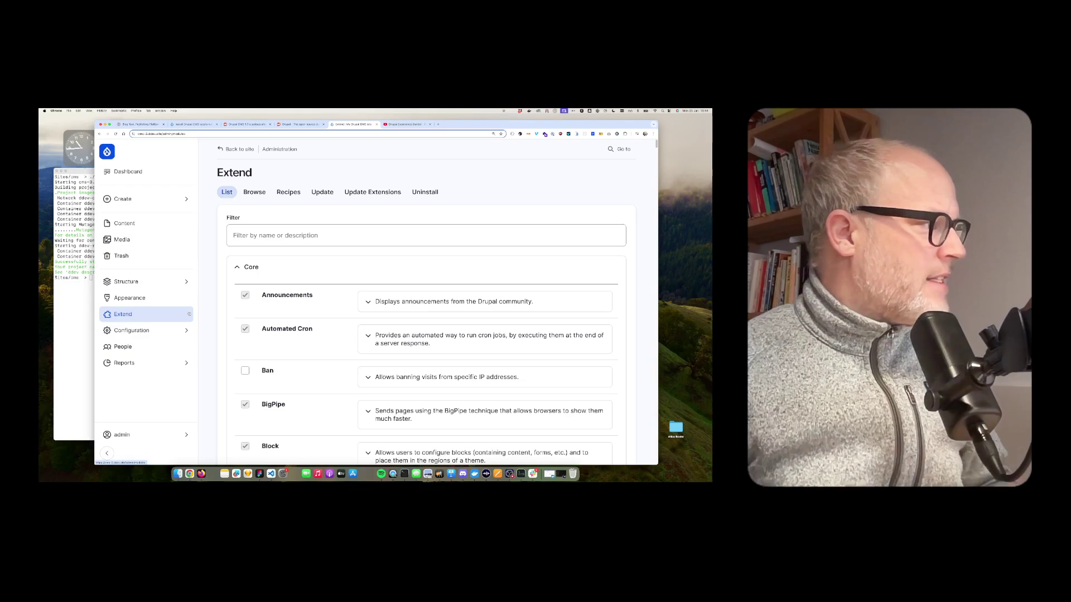
{"action": "left_click", "coordinate": [289, 193]}
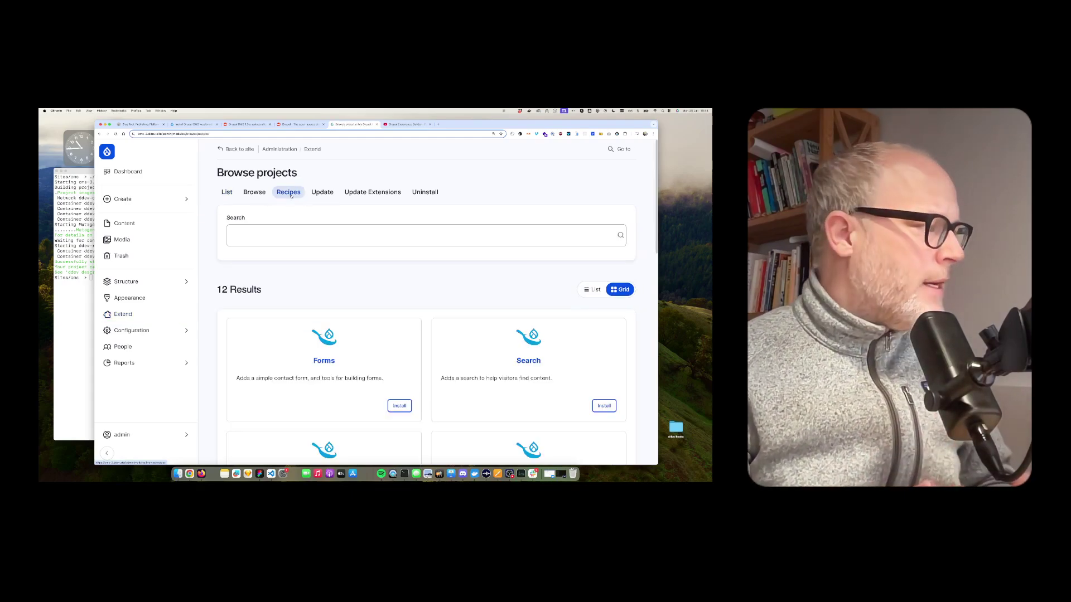
{"action": "scroll", "coordinate": [406, 302], "scroll_direction": "down", "scroll_amount": 10}
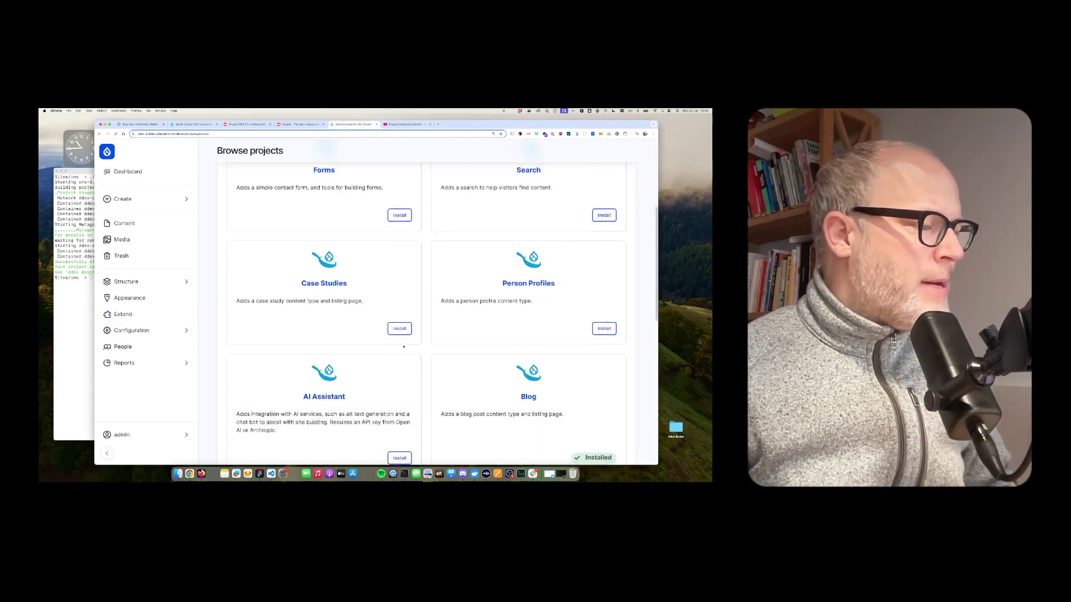
{"action": "scroll", "coordinate": [404, 347], "scroll_direction": "up", "scroll_amount": 10}
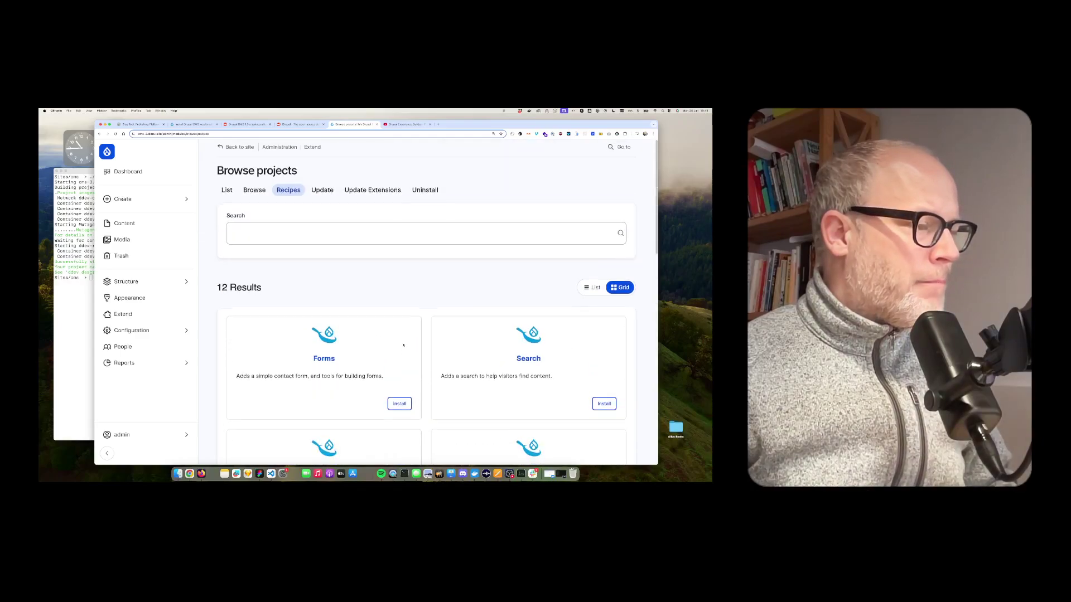
{"action": "scroll", "coordinate": [402, 344], "scroll_direction": "down", "scroll_amount": 2}
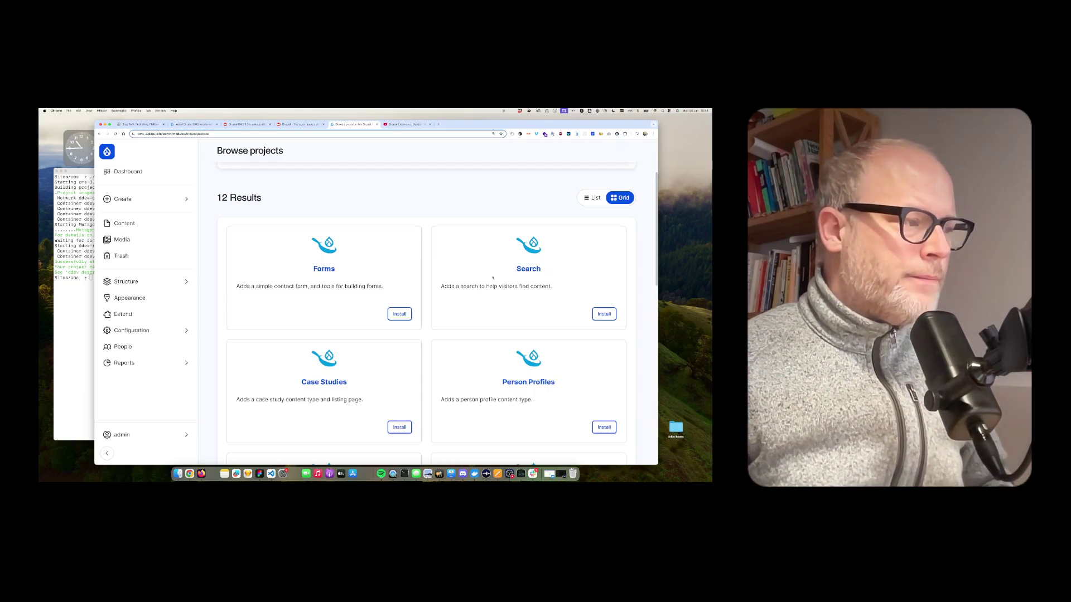
{"action": "left_click_drag", "start_coordinate": [456, 286], "coordinate": [554, 287]}
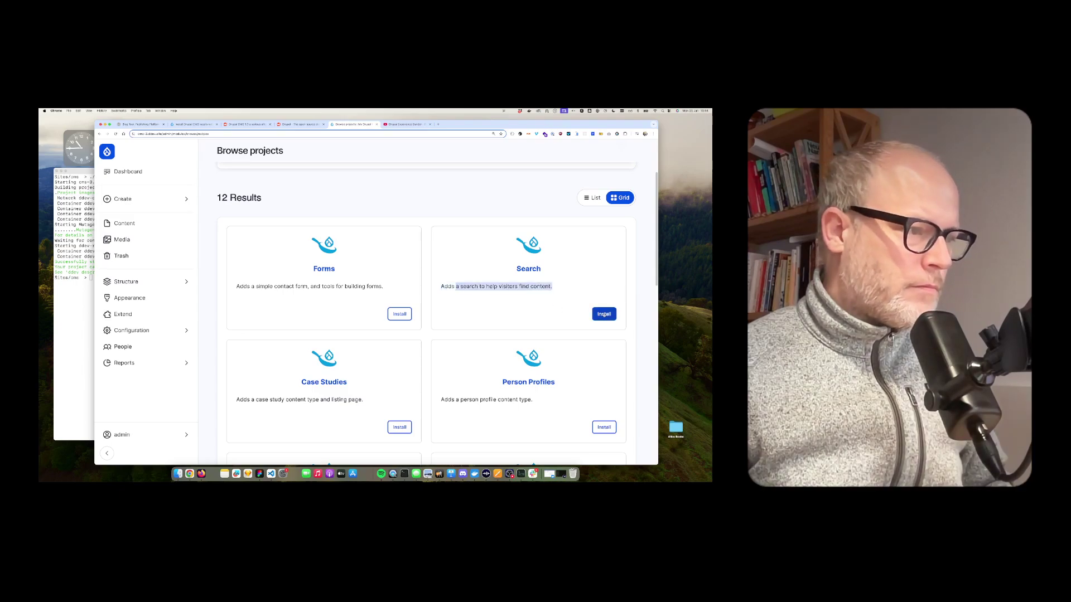
{"action": "left_click", "coordinate": [604, 314]}
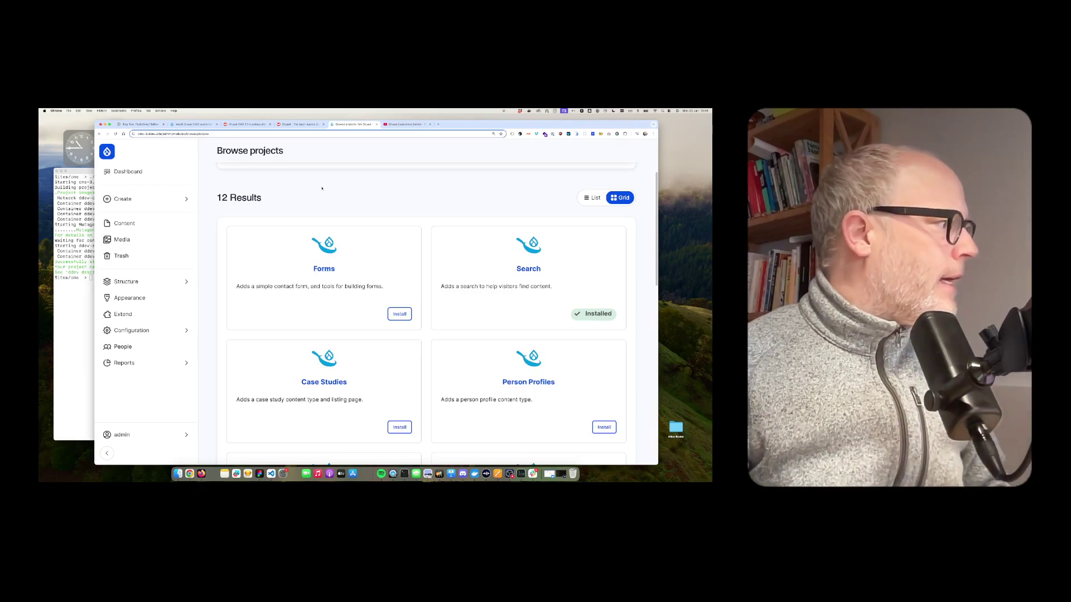
{"action": "left_click", "coordinate": [128, 171]}
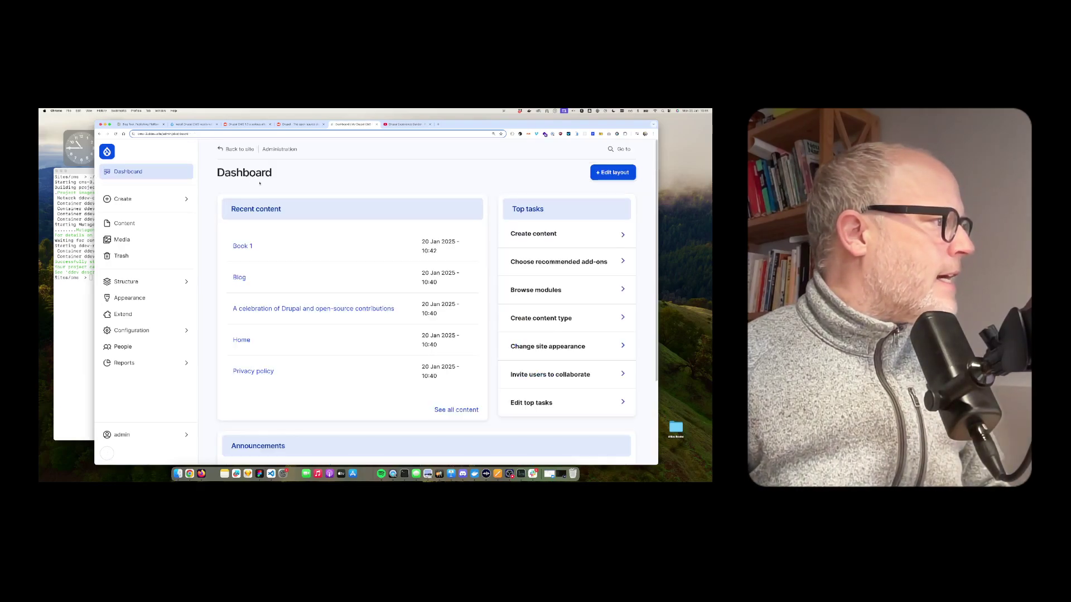
Search the public site for 'book' and open the Book 1 result, then return to Extend
{"action": "left_click", "coordinate": [236, 149]}
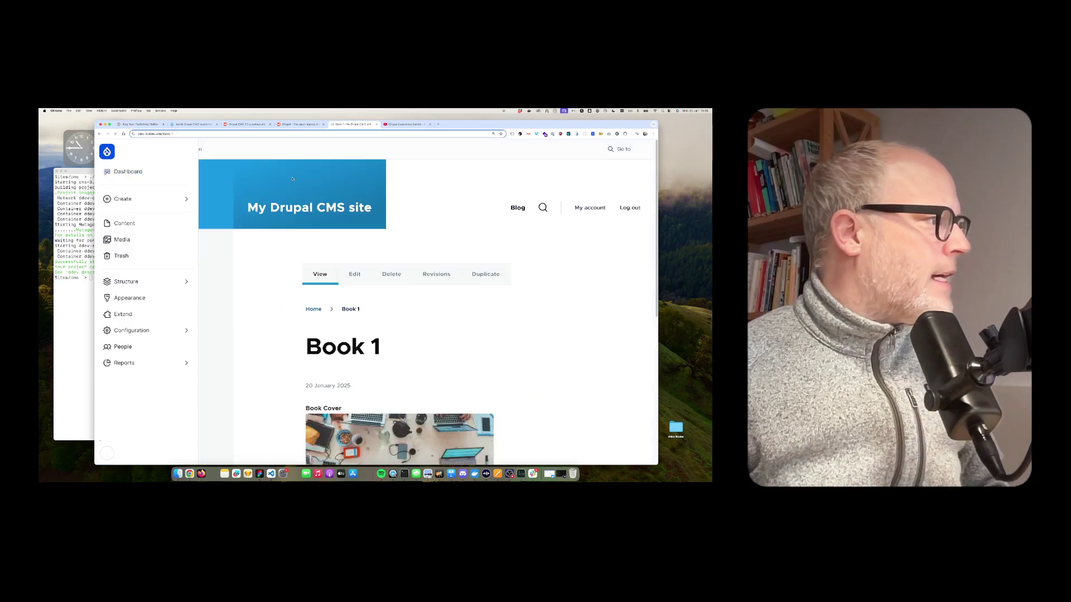
{"action": "left_click", "coordinate": [542, 208]}
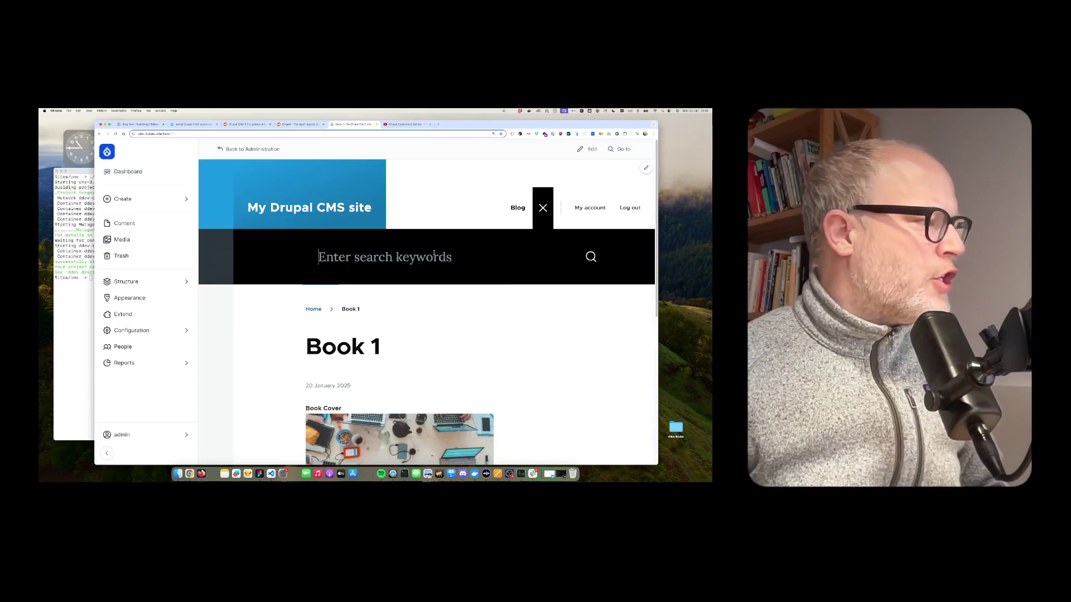
{"action": "type", "text": "book"}
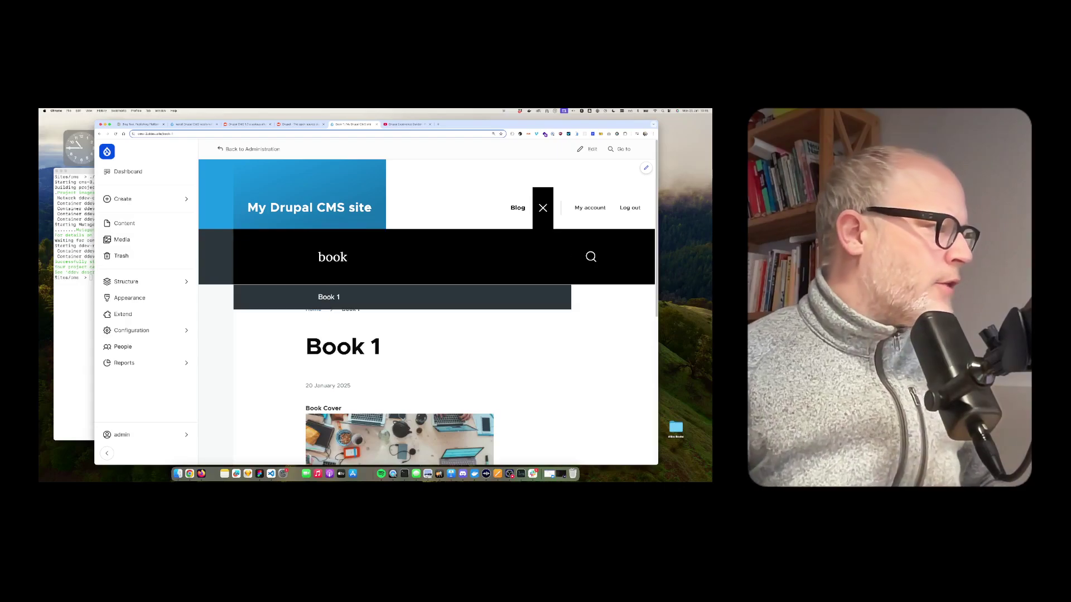
{"action": "left_click", "coordinate": [398, 300]}
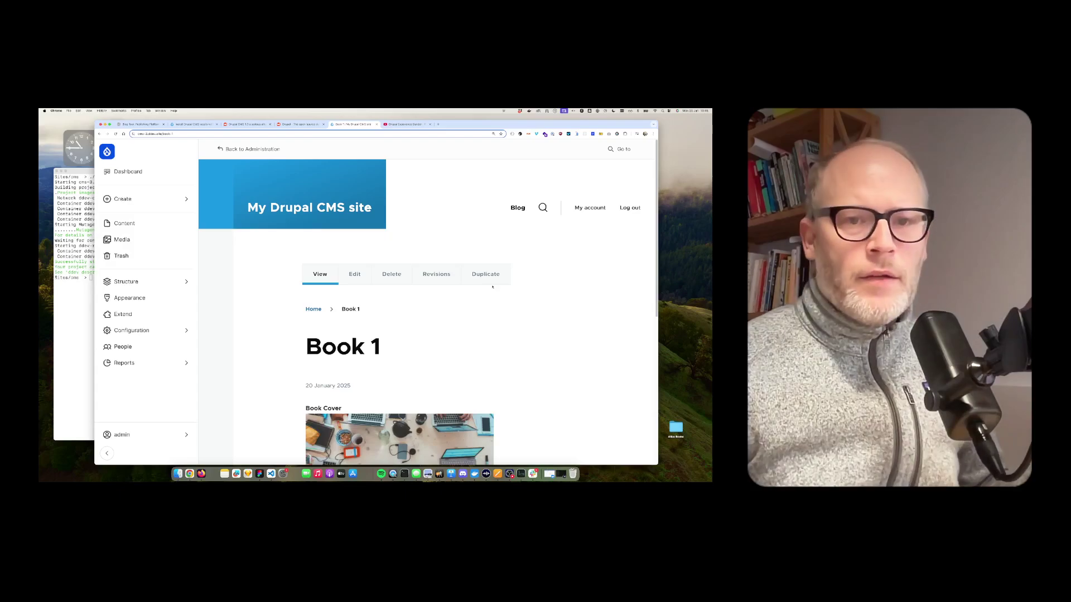
{"action": "left_click", "coordinate": [124, 314]}
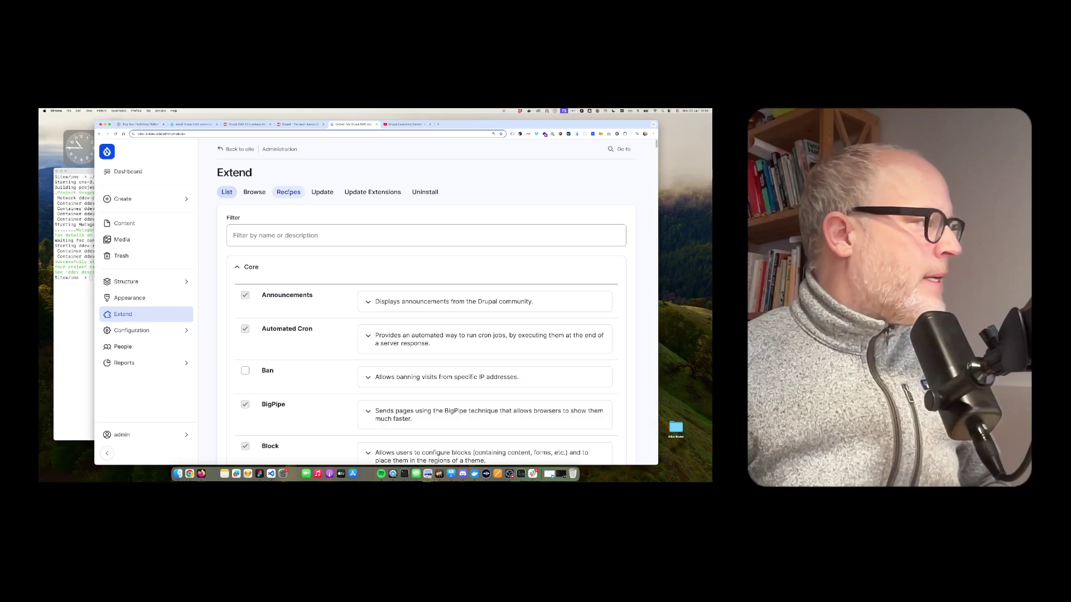
Search contributed projects for 'backup migrate' and install the Backup and Migrate module
{"action": "left_click", "coordinate": [286, 195]}
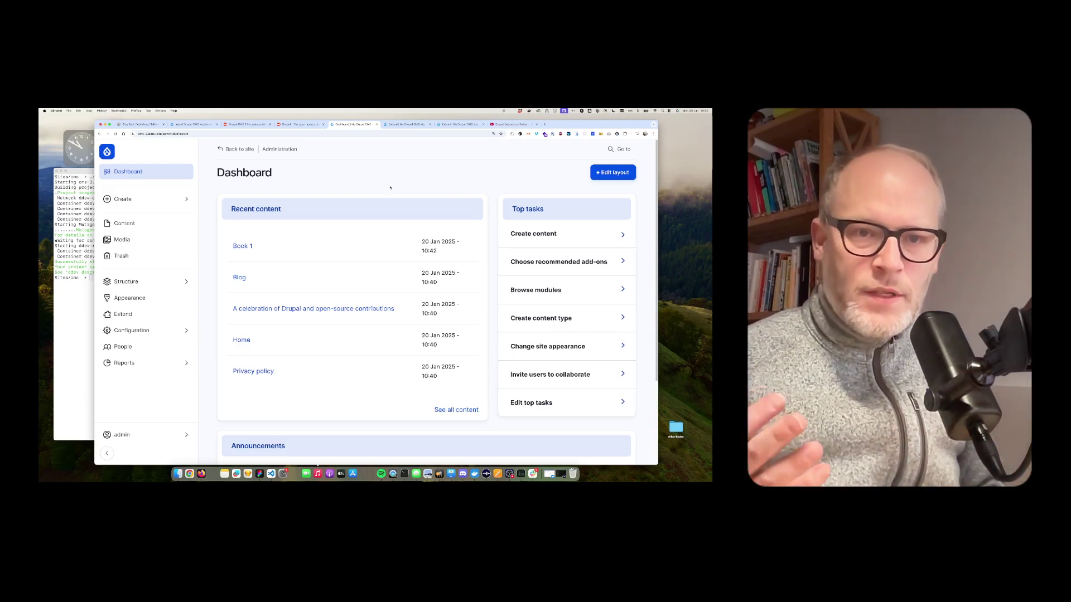
{"action": "left_click", "coordinate": [151, 316]}
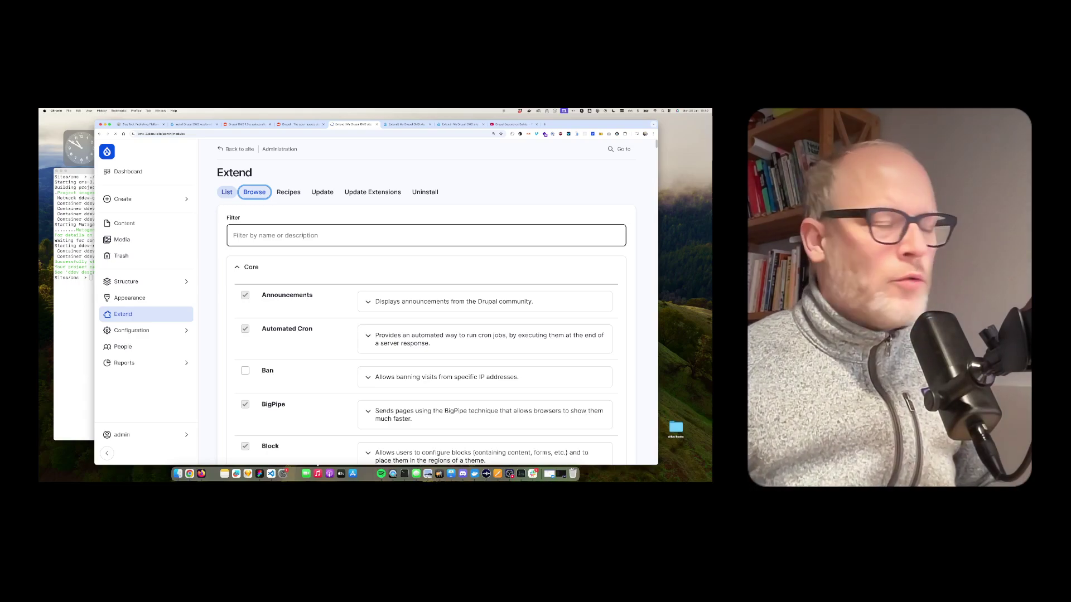
{"action": "left_click", "coordinate": [301, 235]}
{"action": "type", "text": "backup"}
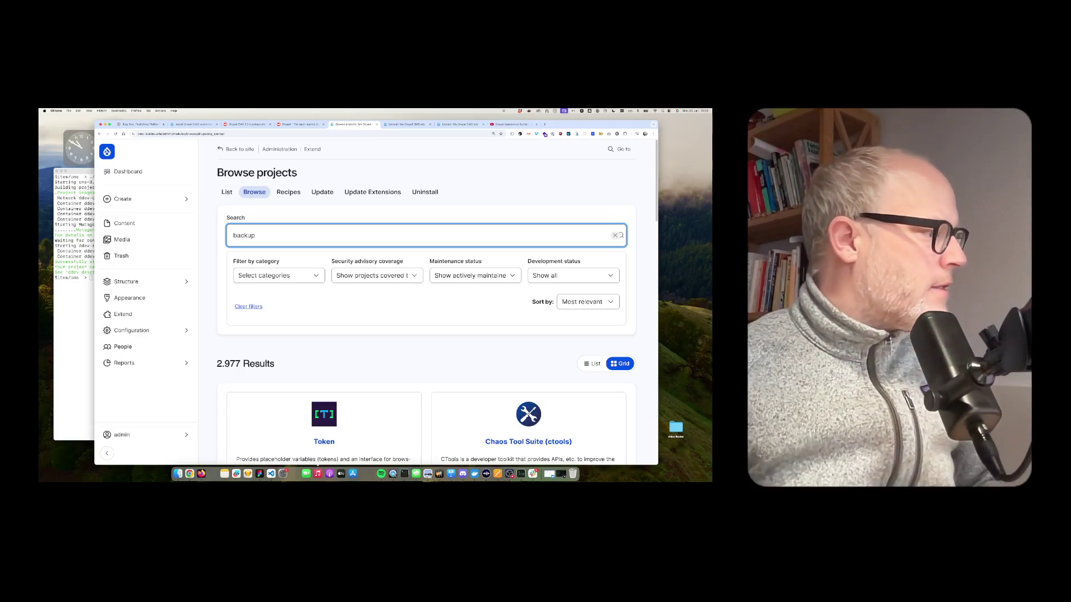
{"action": "type", "text": " migrate"}
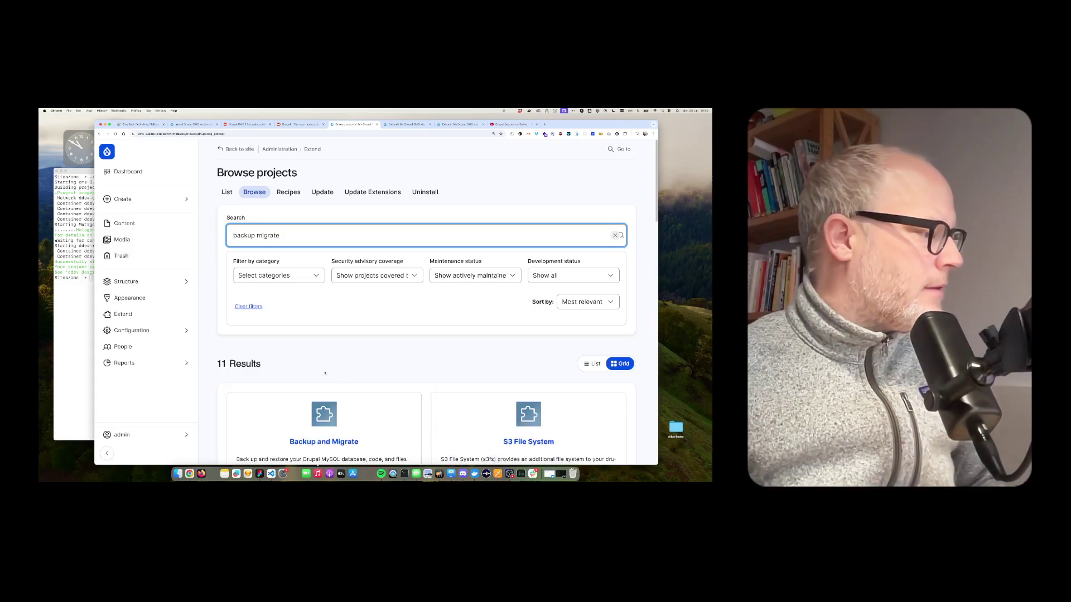
{"action": "scroll", "coordinate": [346, 362], "scroll_direction": "down", "scroll_amount": 3}
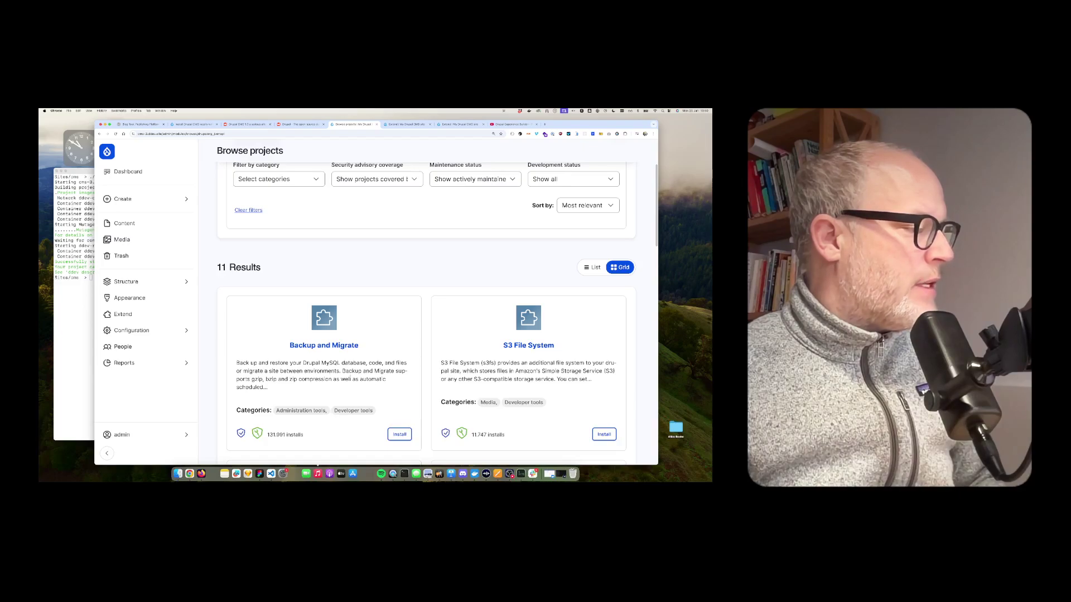
{"action": "left_click", "coordinate": [400, 435]}
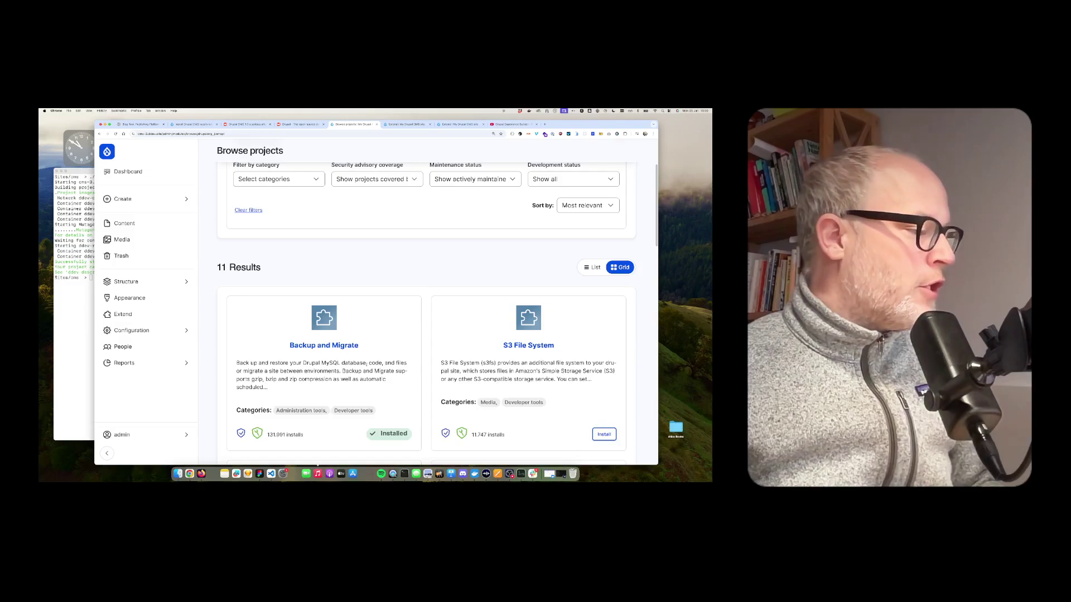
{"action": "scroll", "coordinate": [366, 363], "scroll_direction": "up", "scroll_amount": 3}
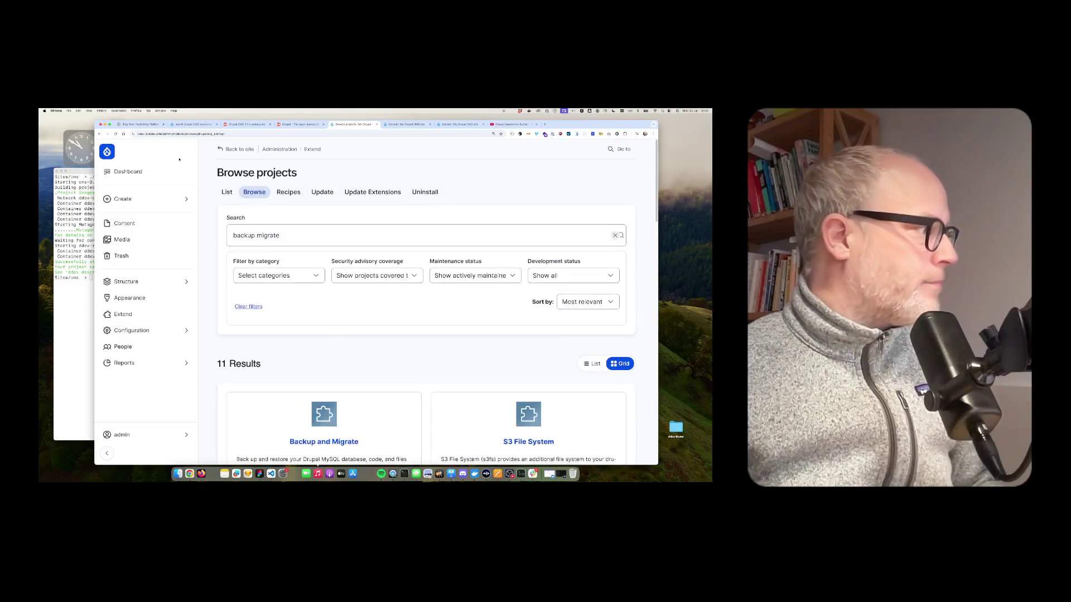
Go to the Backup and Migrate page using the quick navigation search for 'backup'
{"action": "left_click", "coordinate": [109, 152]}
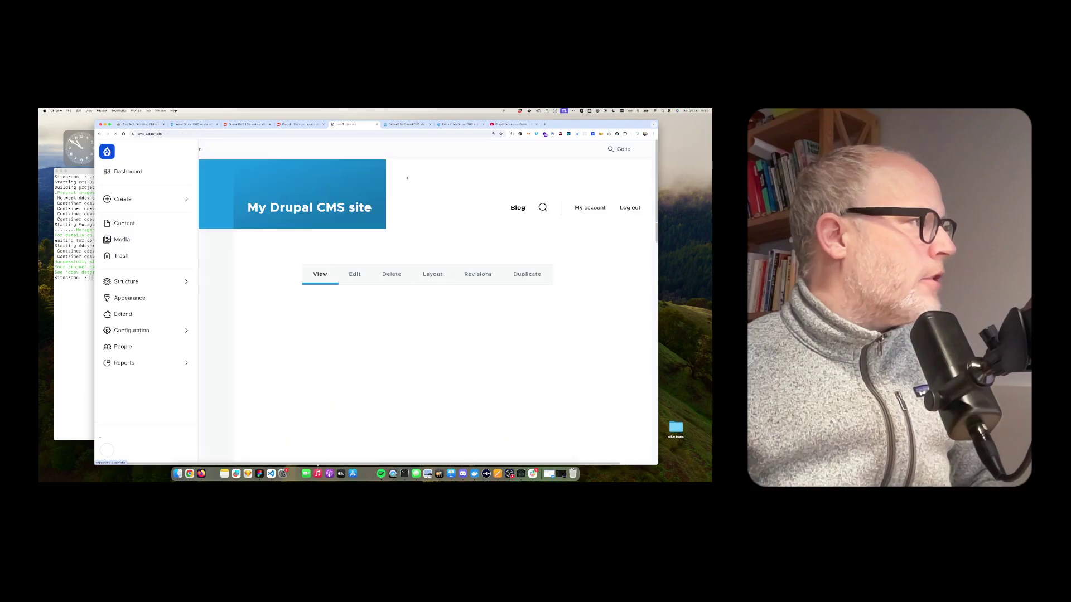
{"action": "left_click", "coordinate": [622, 149]}
{"action": "type", "text": "backup"}
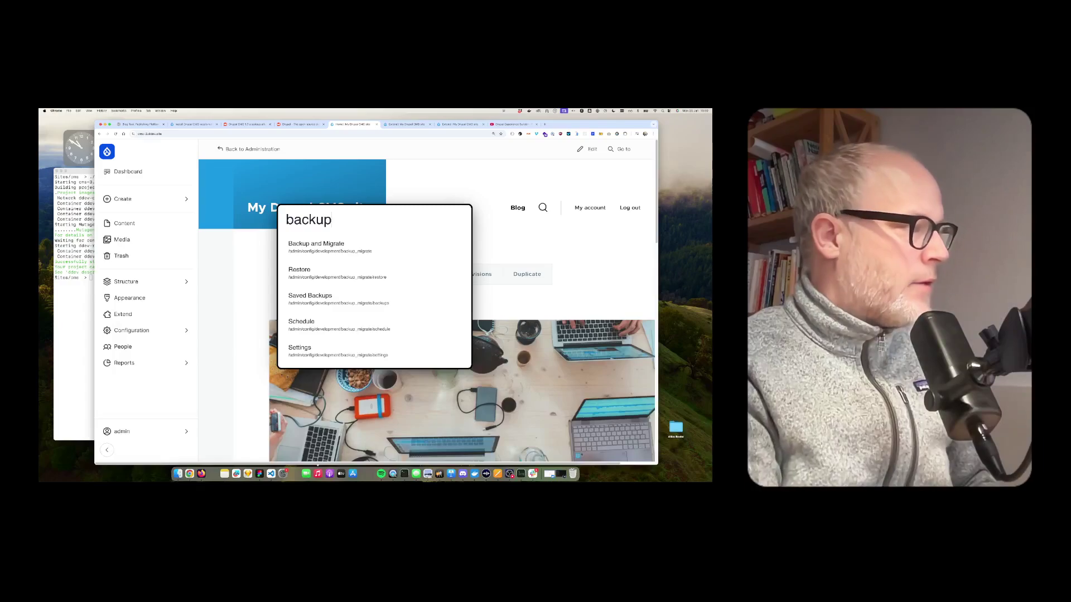
{"action": "key", "text": "Down"}
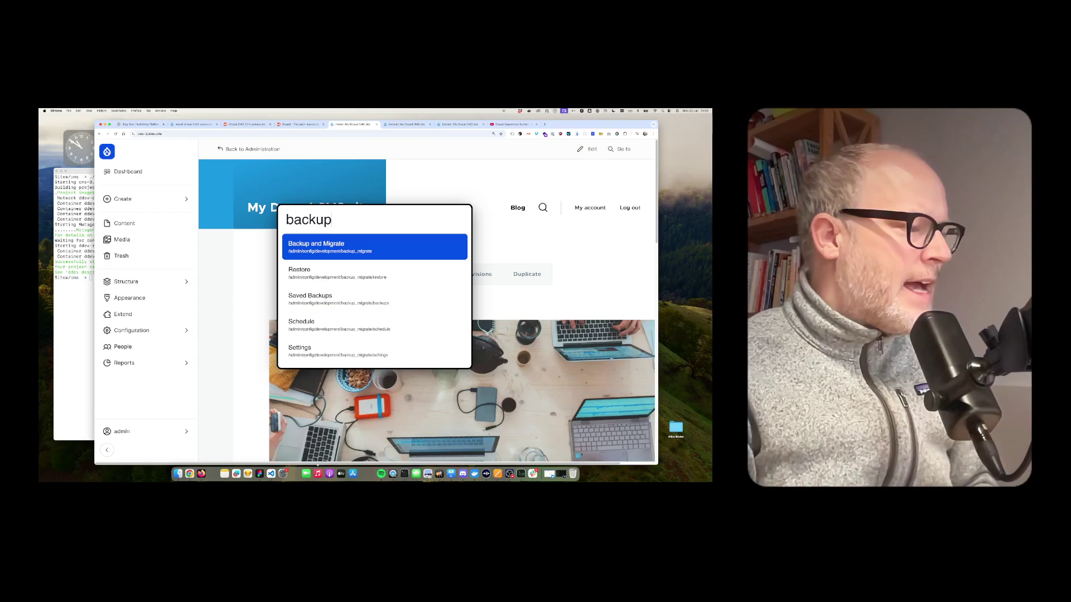
{"action": "key", "text": "Return"}
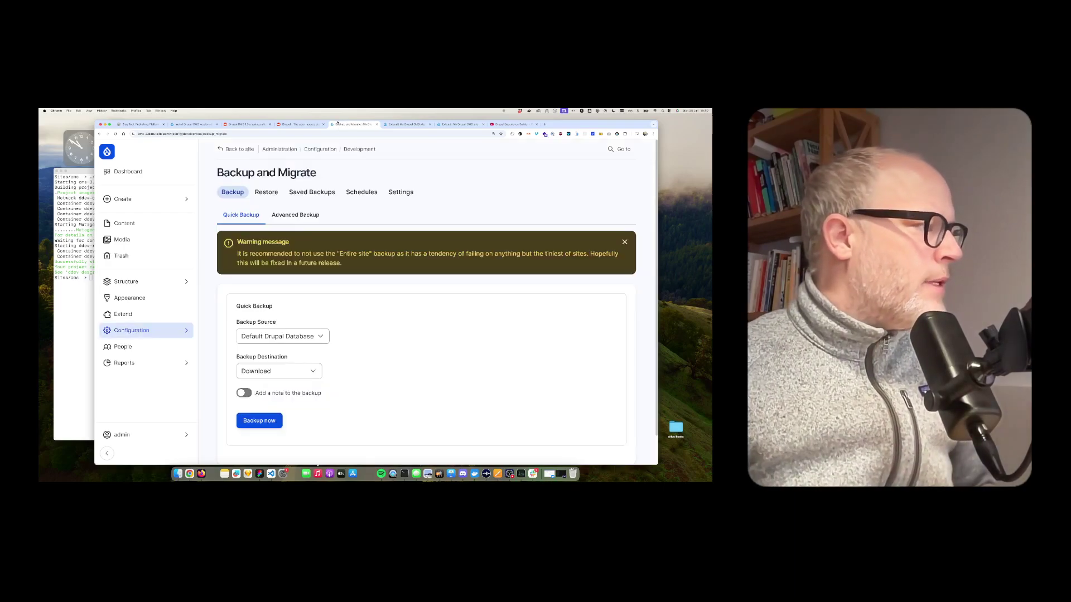
Run a Quick Backup of the Default Drupal Database to the Private Files Directory
{"action": "scroll", "coordinate": [537, 289], "scroll_direction": "down", "scroll_amount": 1}
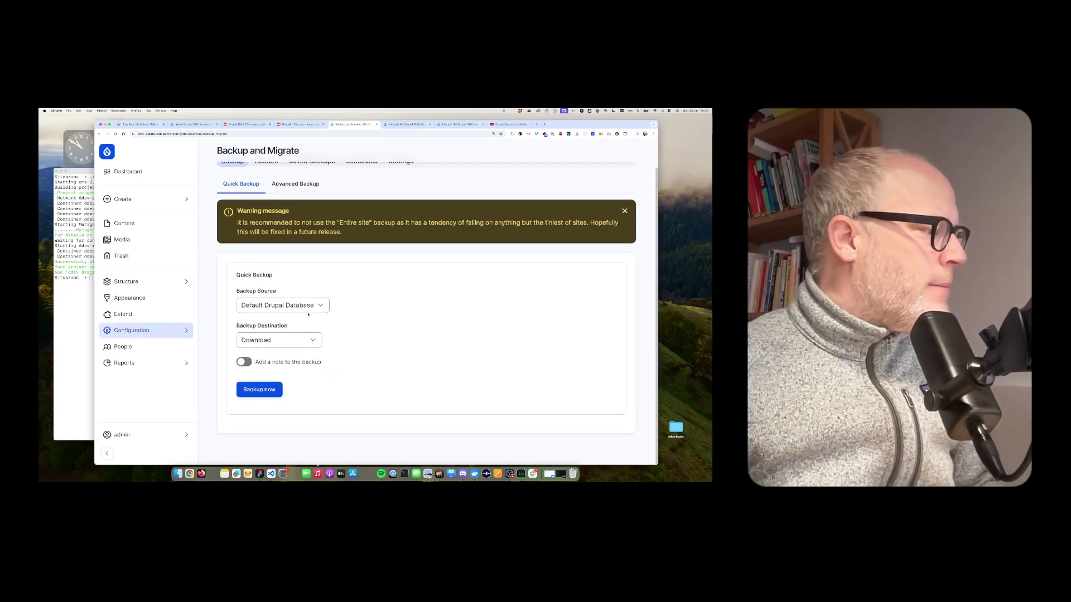
{"action": "left_click", "coordinate": [273, 305]}
{"action": "left_click", "coordinate": [276, 275]}
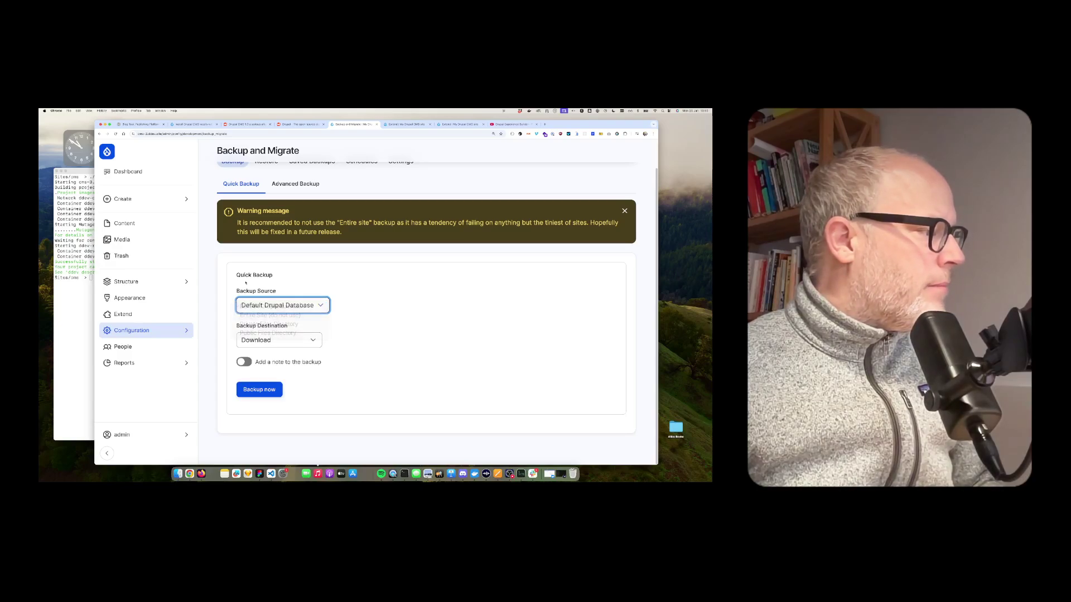
{"action": "left_click_drag", "start_coordinate": [236, 275], "coordinate": [275, 275]}
{"action": "left_click", "coordinate": [252, 305]}
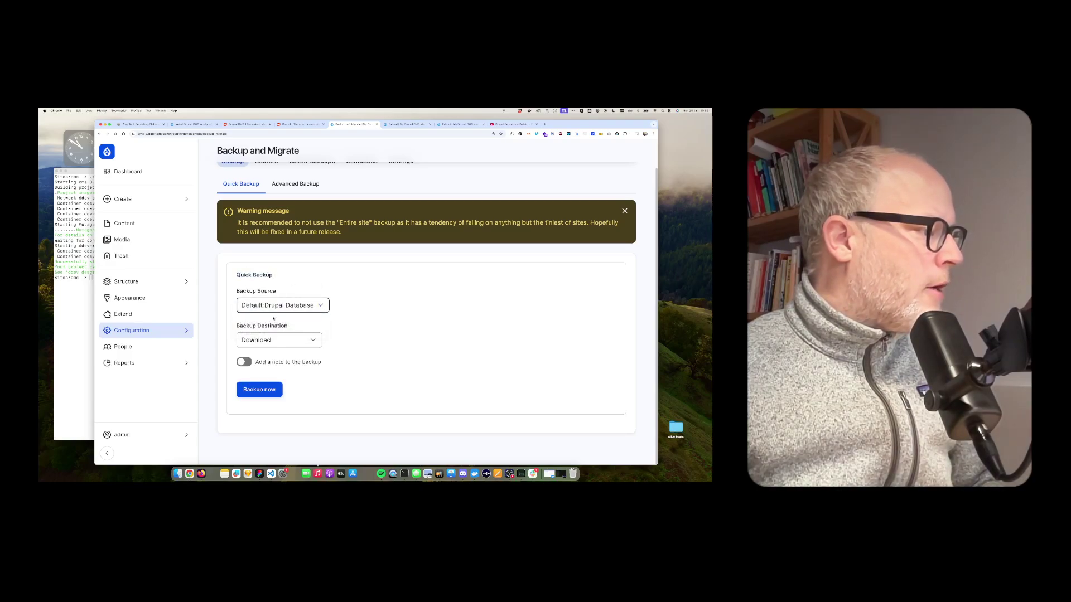
{"action": "left_click", "coordinate": [268, 340]}
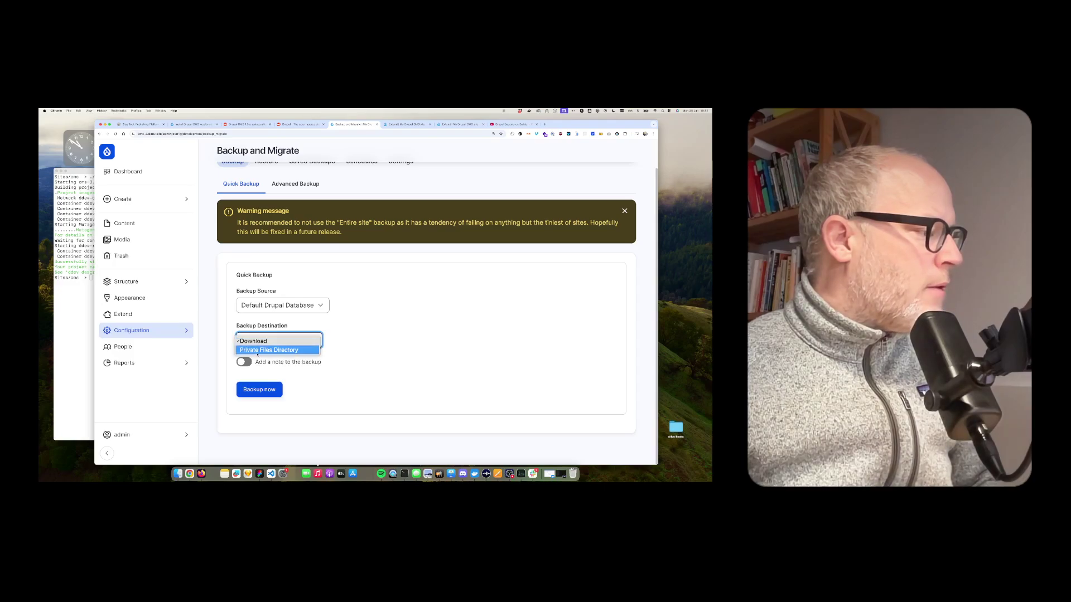
{"action": "left_click", "coordinate": [258, 350]}
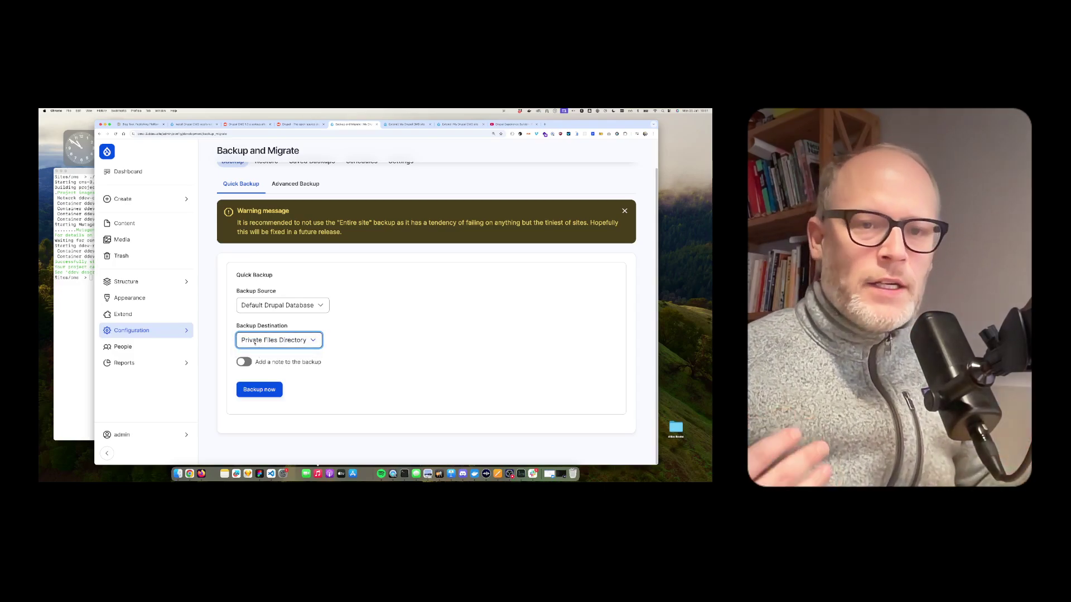
{"action": "left_click", "coordinate": [267, 392]}
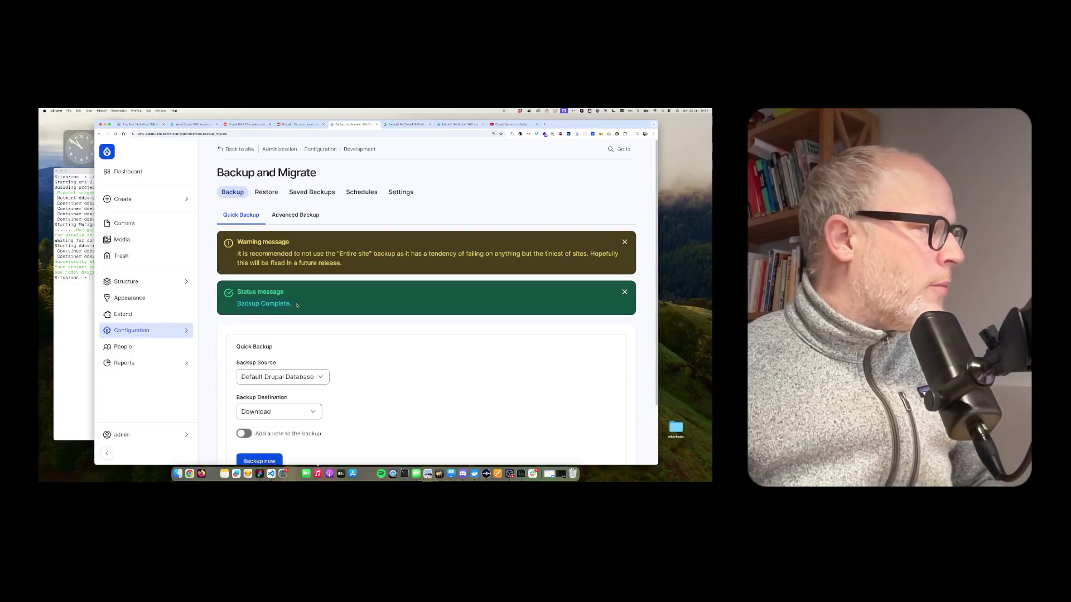
Review the Saved Backups list, noting the oldest and newest backup names and dates
{"action": "left_click", "coordinate": [312, 192]}
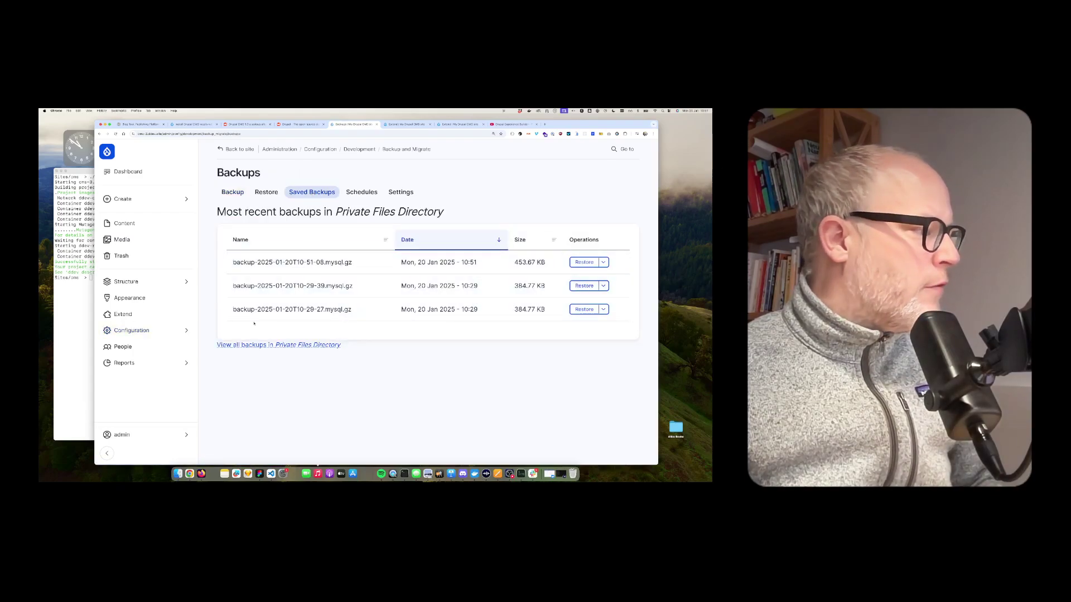
{"action": "left_click_drag", "start_coordinate": [401, 310], "coordinate": [478, 310]}
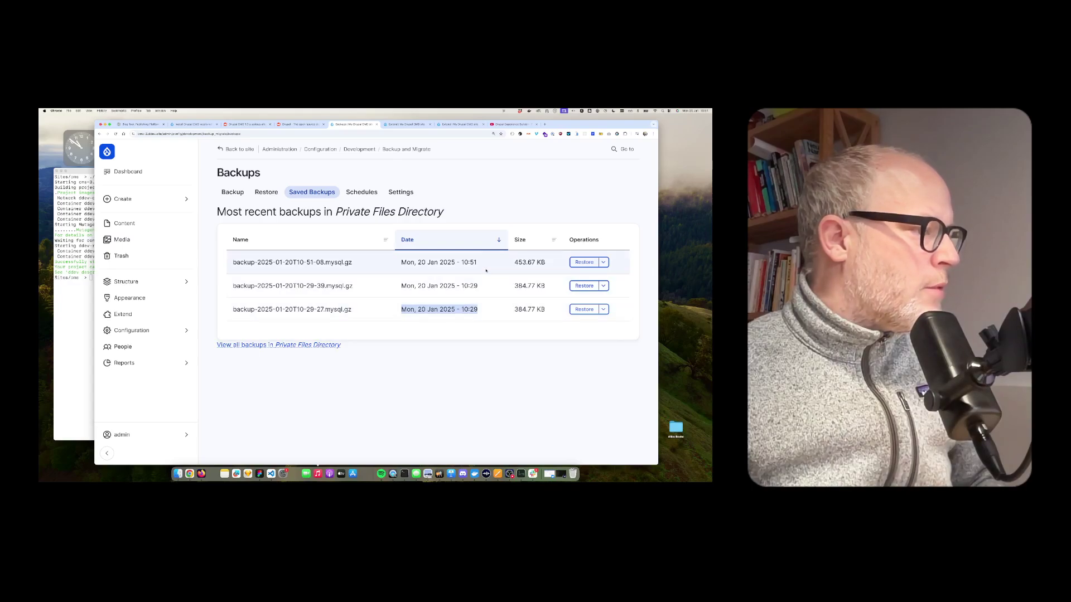
{"action": "left_click_drag", "start_coordinate": [480, 263], "coordinate": [270, 262]}
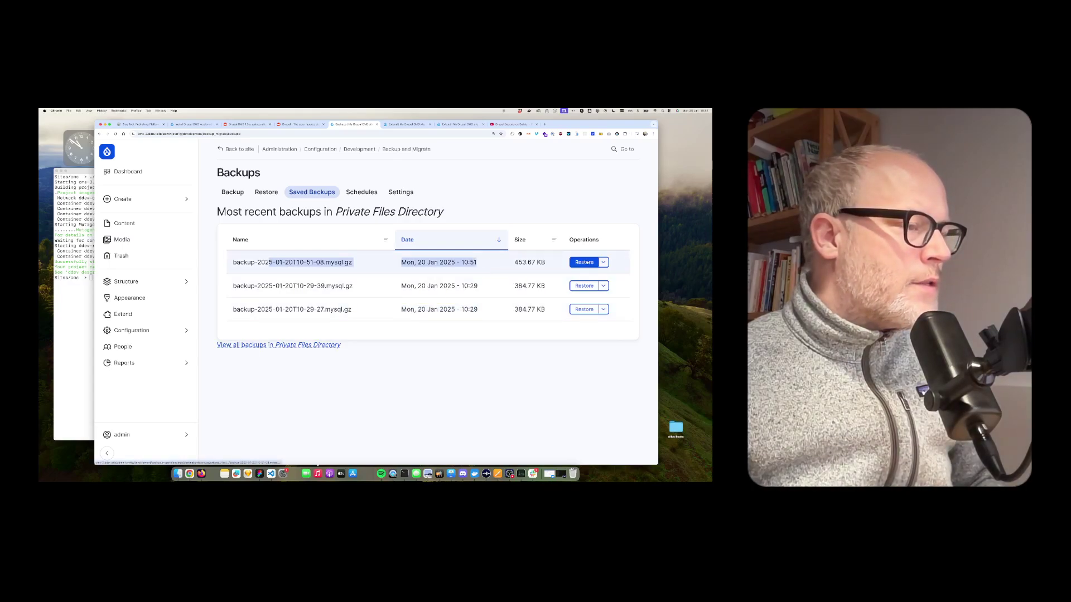
Append '-changed' to Book 1's title and save it as 'Book 1 -changed'
{"action": "left_click", "coordinate": [124, 223], "text": "super"}
{"action": "left_click", "coordinate": [511, 125]}
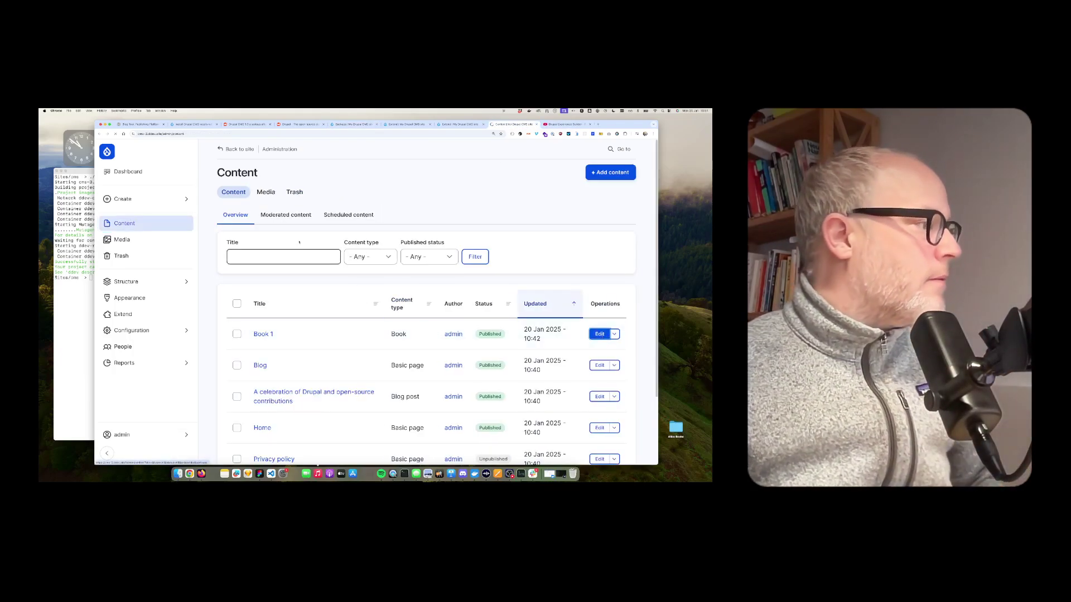
{"action": "key", "text": "Return"}
{"action": "left_click", "coordinate": [256, 235]}
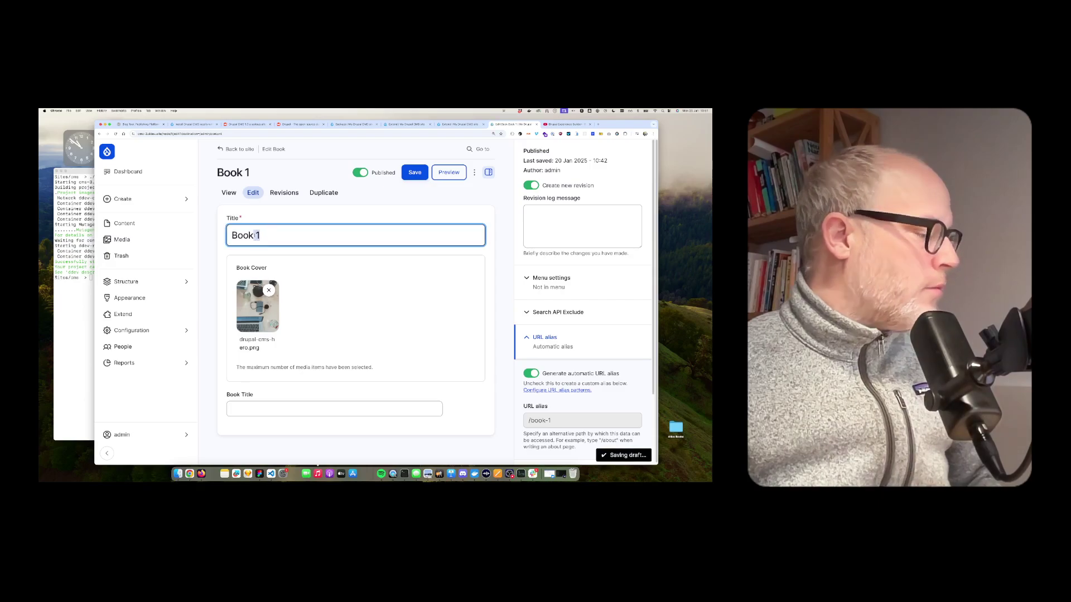
{"action": "type", "text": "-changed"}
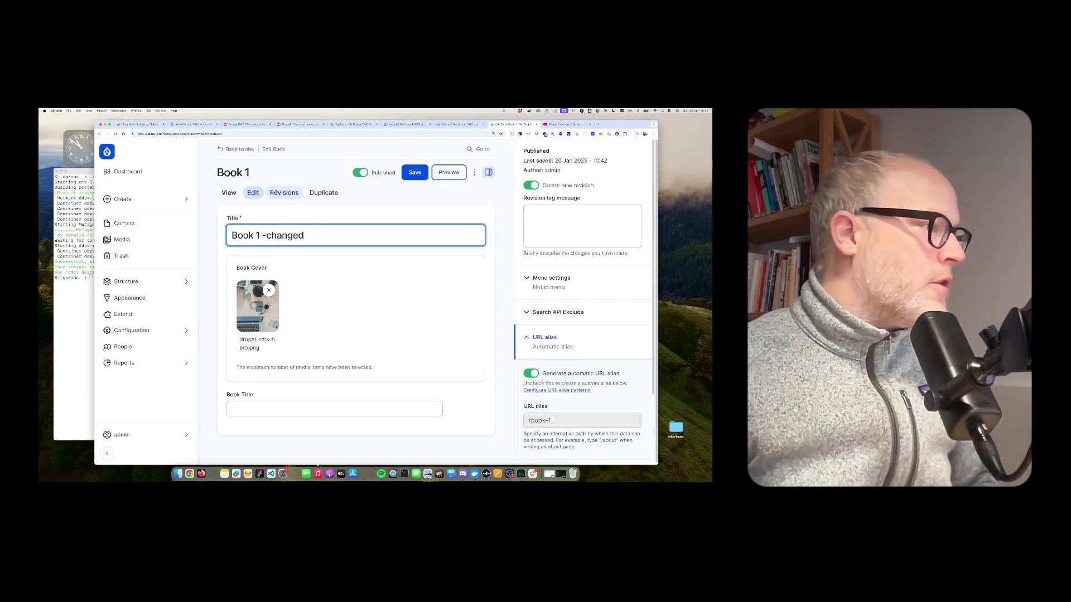
{"action": "left_click", "coordinate": [416, 177]}
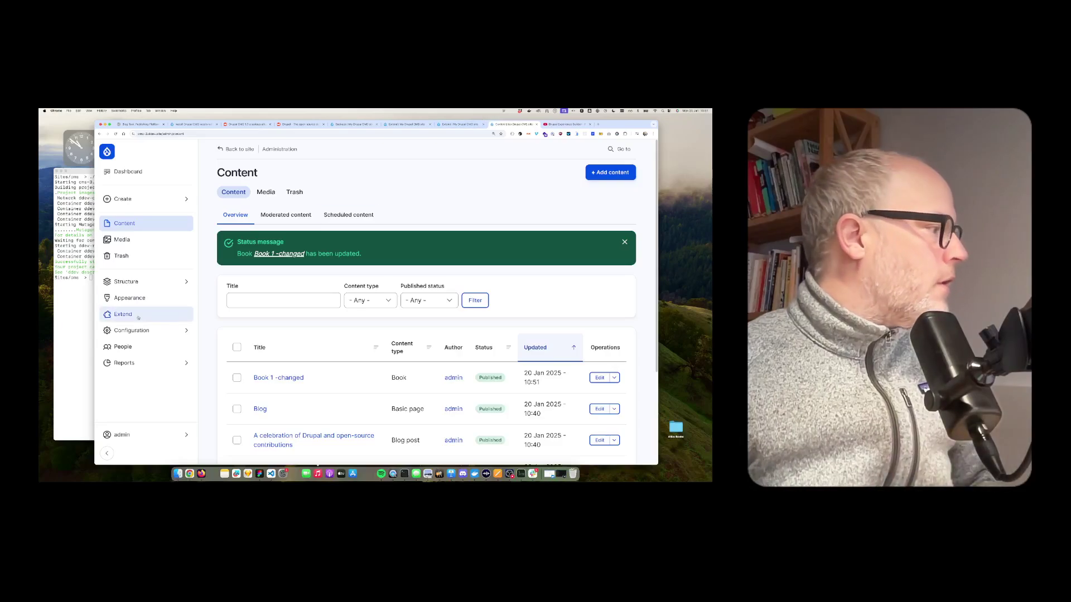
Return to Backup and Migrate's Saved Backups list via the admin quick search 'back'
{"action": "left_click", "coordinate": [137, 331]}
{"action": "left_click", "coordinate": [619, 149]}
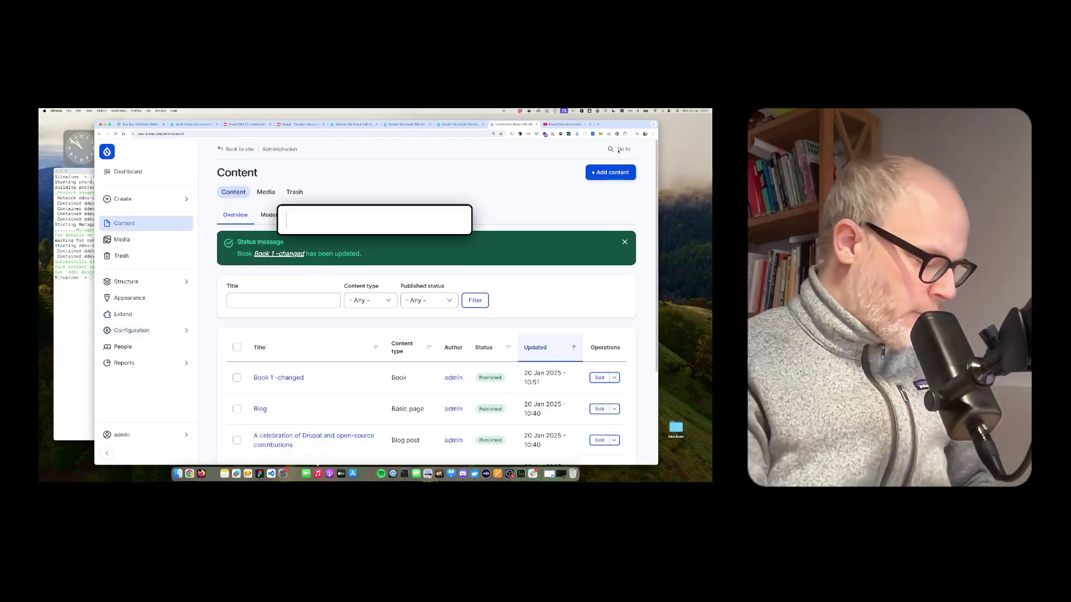
{"action": "type", "text": "back"}
{"action": "key", "text": "Return"}
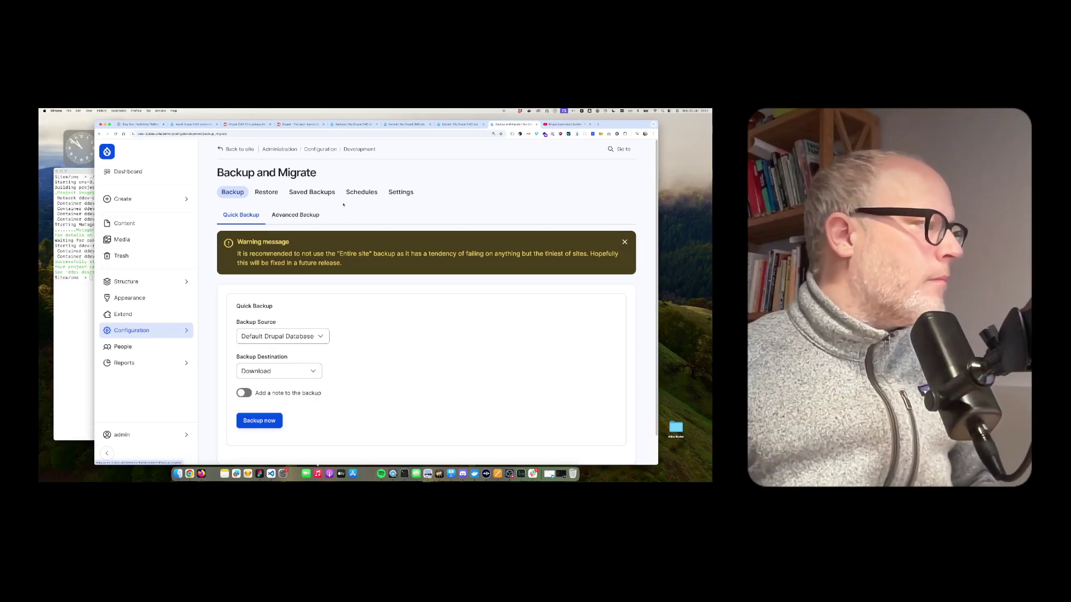
{"action": "left_click", "coordinate": [326, 195]}
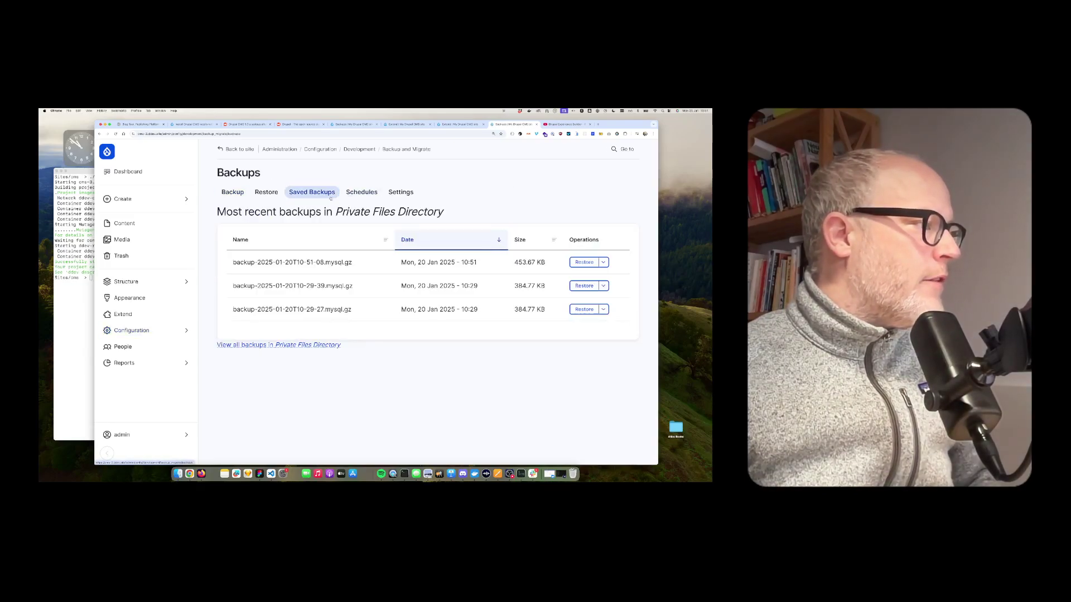
Restore the newest 10:51 backup and check the content list shows 'Book 1' again
{"action": "left_click", "coordinate": [584, 262]}
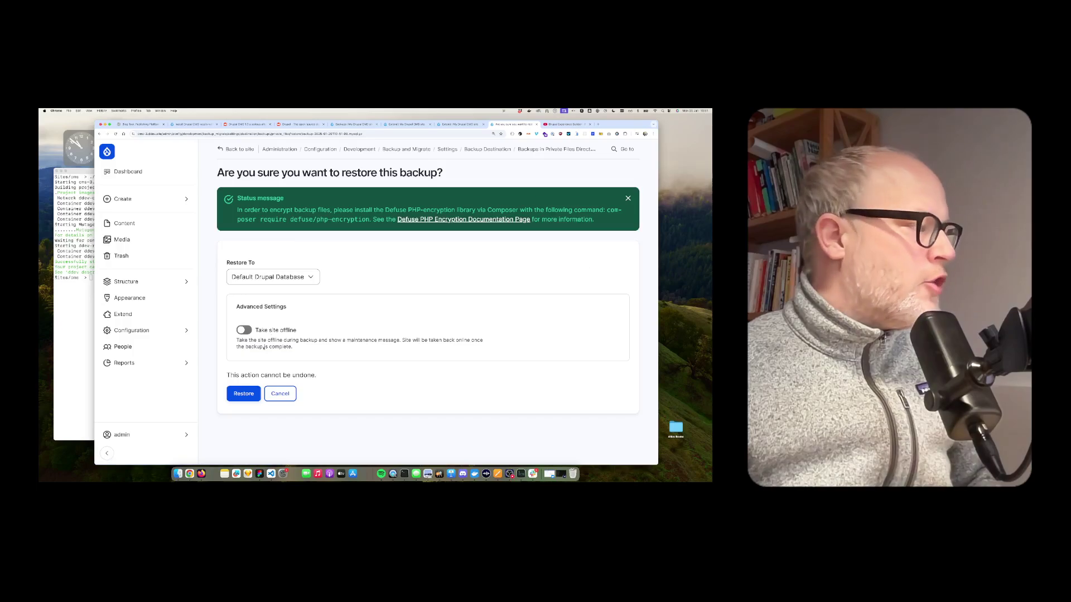
{"action": "left_click", "coordinate": [233, 396]}
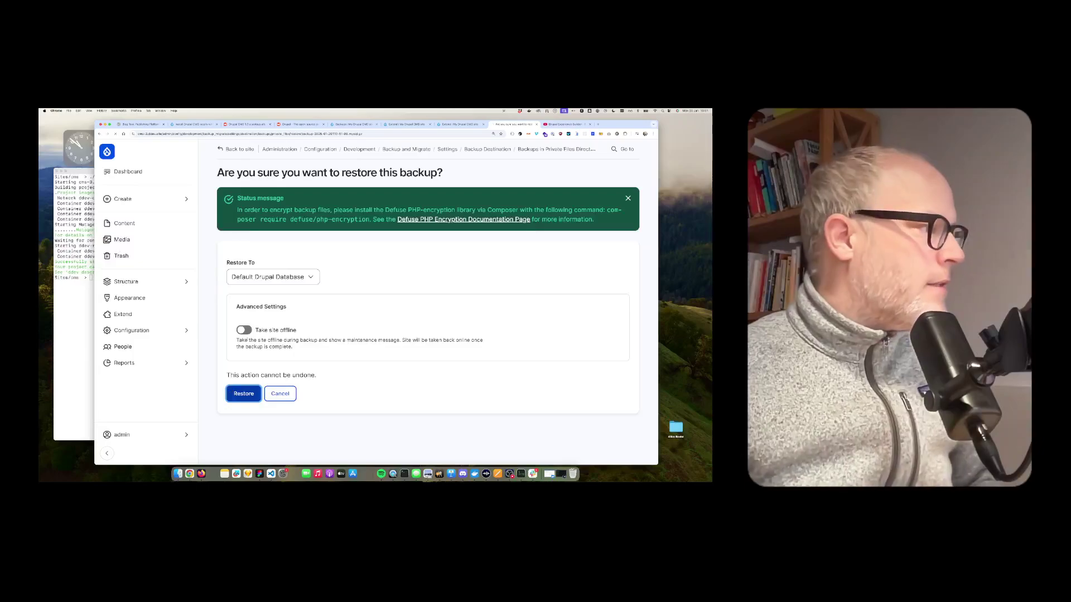
{"action": "left_click", "coordinate": [146, 220]}
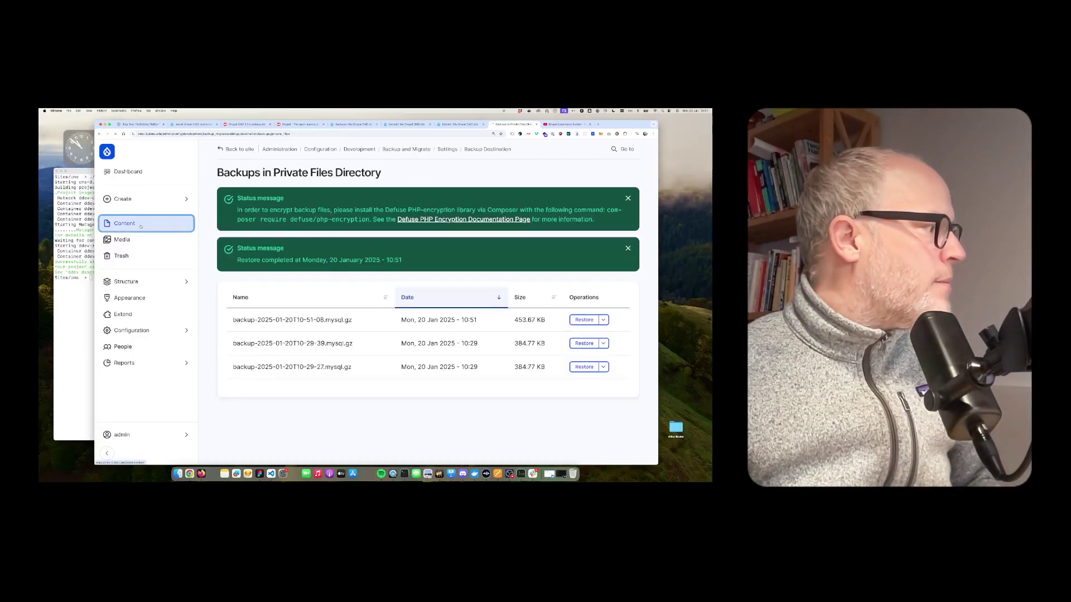
{"action": "left_click_drag", "start_coordinate": [249, 337], "coordinate": [290, 339]}
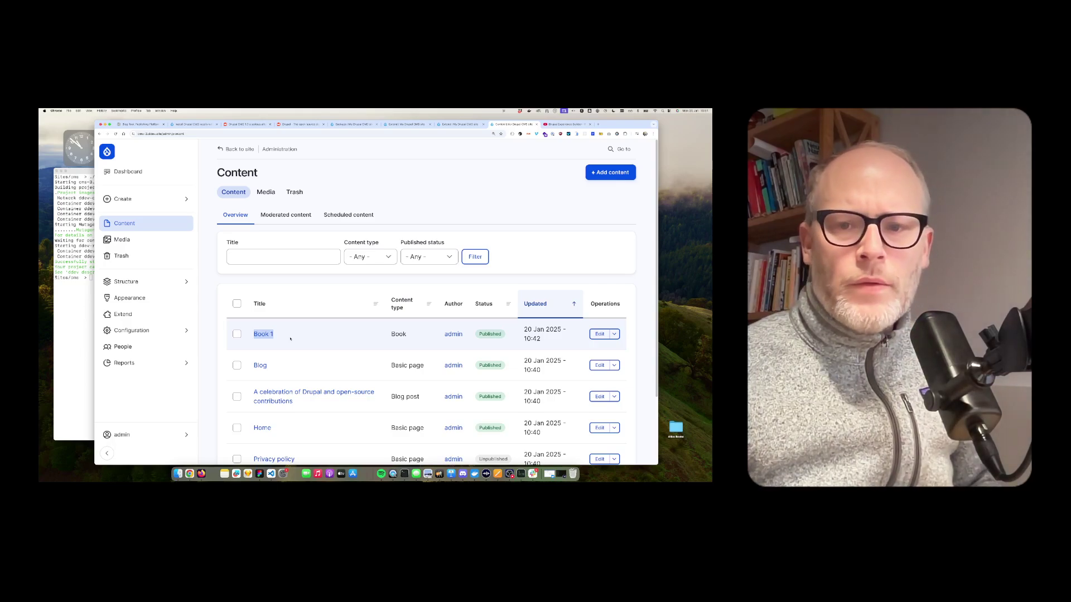
Clear the highlight on the restored Book 1 title in the content list
{"action": "left_click", "coordinate": [290, 339]}
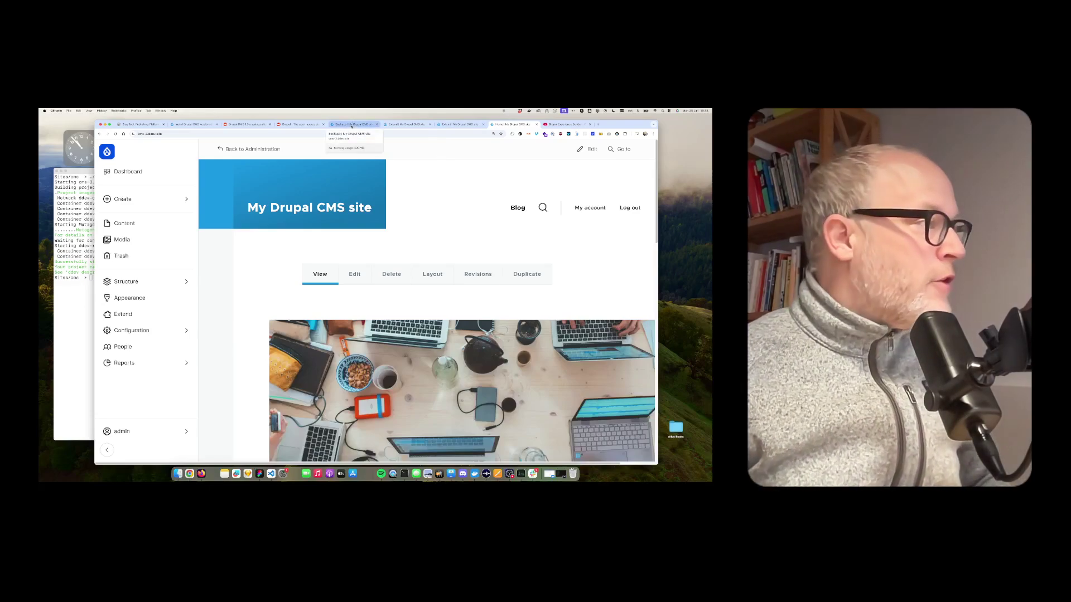
Switch to the Drupal Experience Builder - Part 1 video and scroll through its page
{"action": "left_click", "coordinate": [563, 124]}
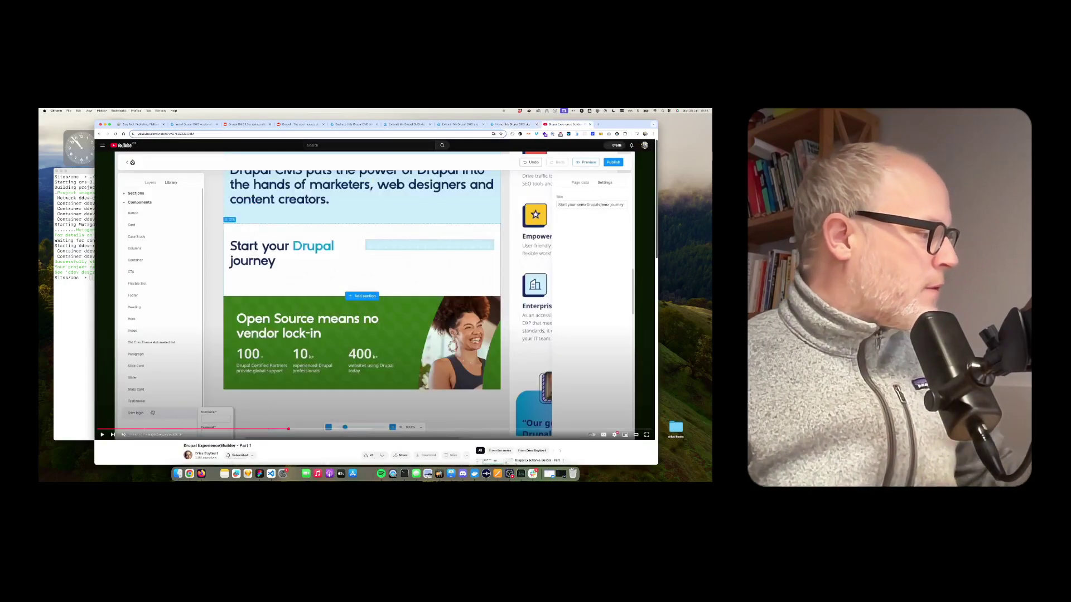
{"action": "scroll", "coordinate": [206, 391], "scroll_direction": "down", "scroll_amount": 2}
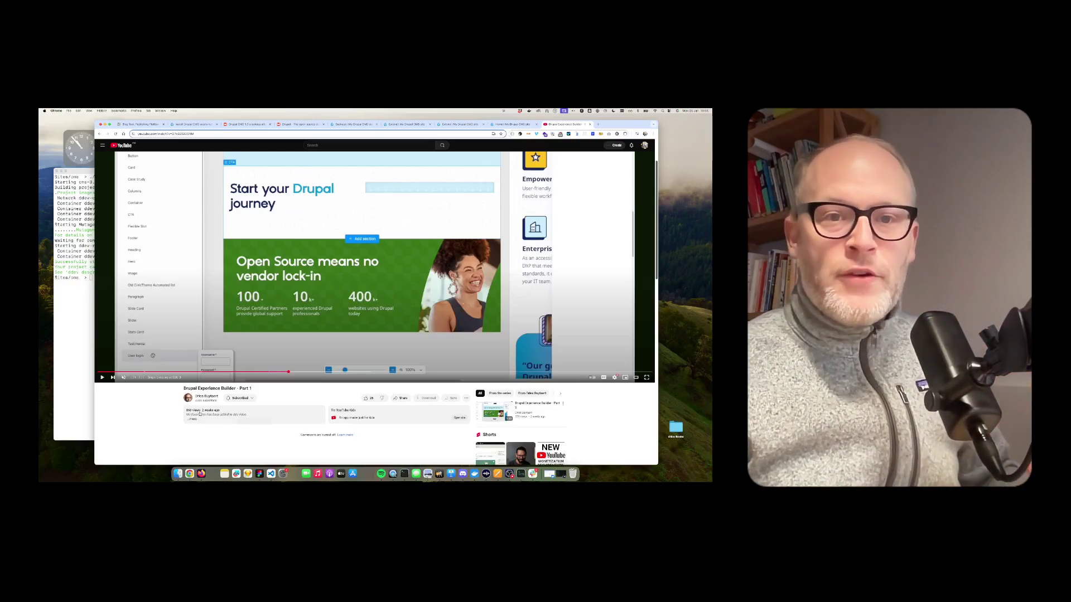
{"action": "scroll", "coordinate": [200, 413], "scroll_direction": "up", "scroll_amount": 1}
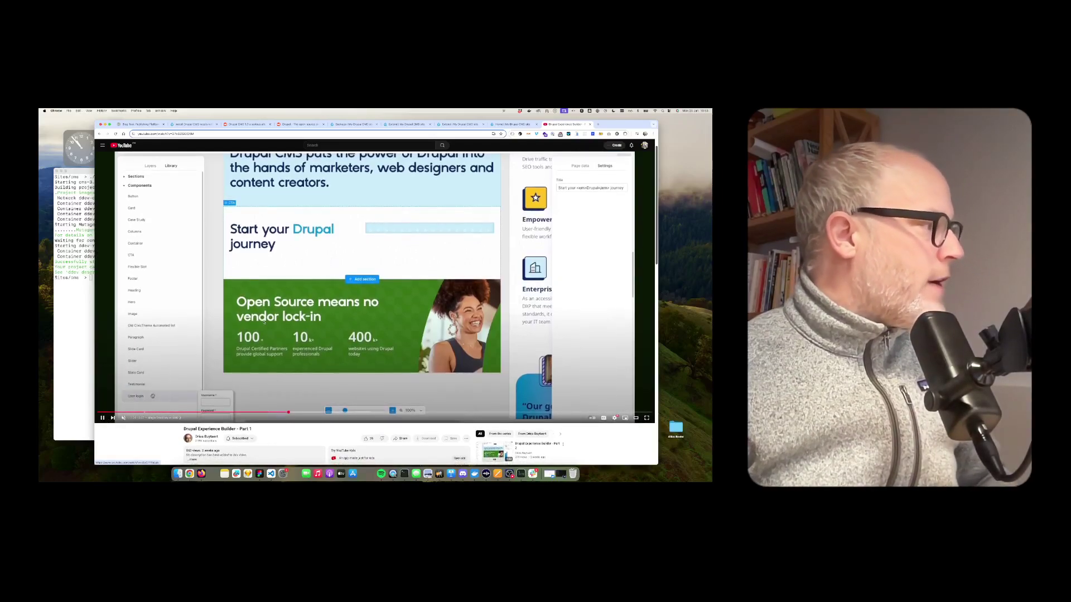
{"action": "scroll", "coordinate": [102, 418], "scroll_direction": "up", "scroll_amount": 1}
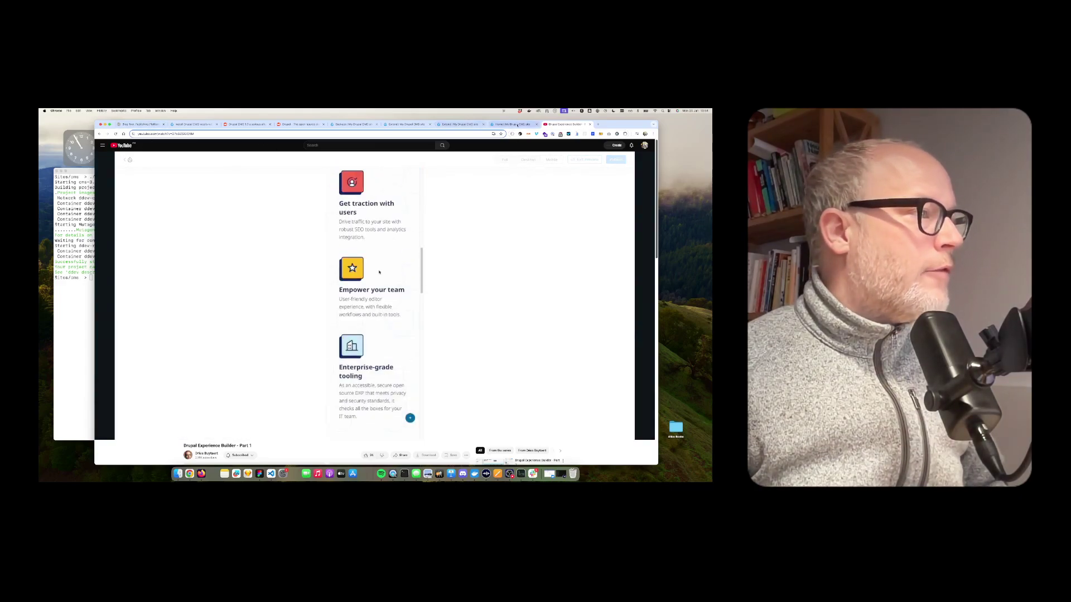
From the Drupal tab, load nodehive.com in a new browser tab
{"action": "left_click", "coordinate": [516, 125]}
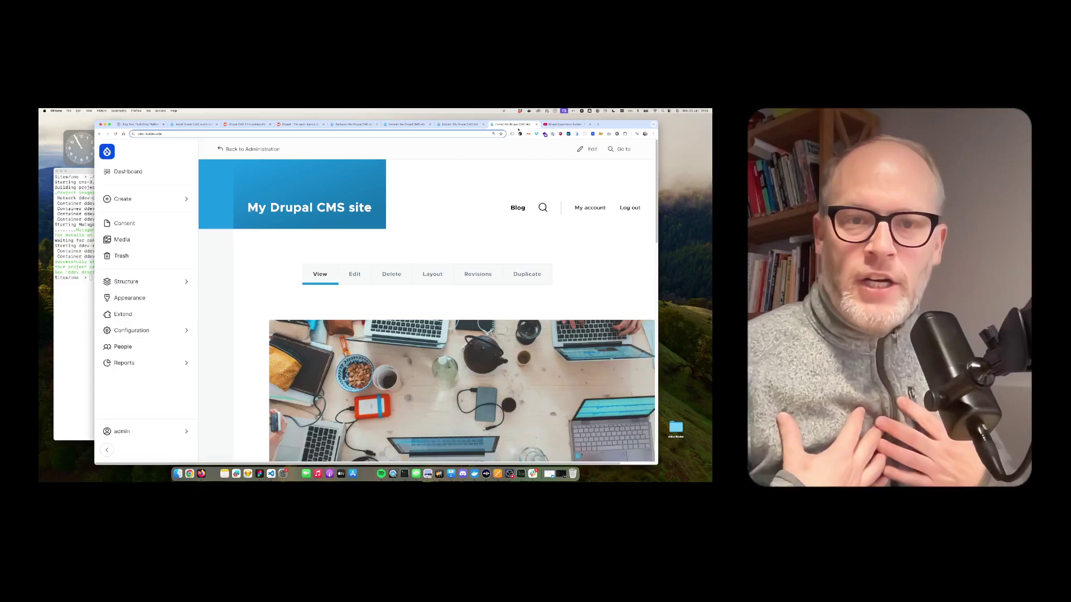
{"action": "key", "text": "ctrl+t"}
{"action": "type", "text": "nodehive"}
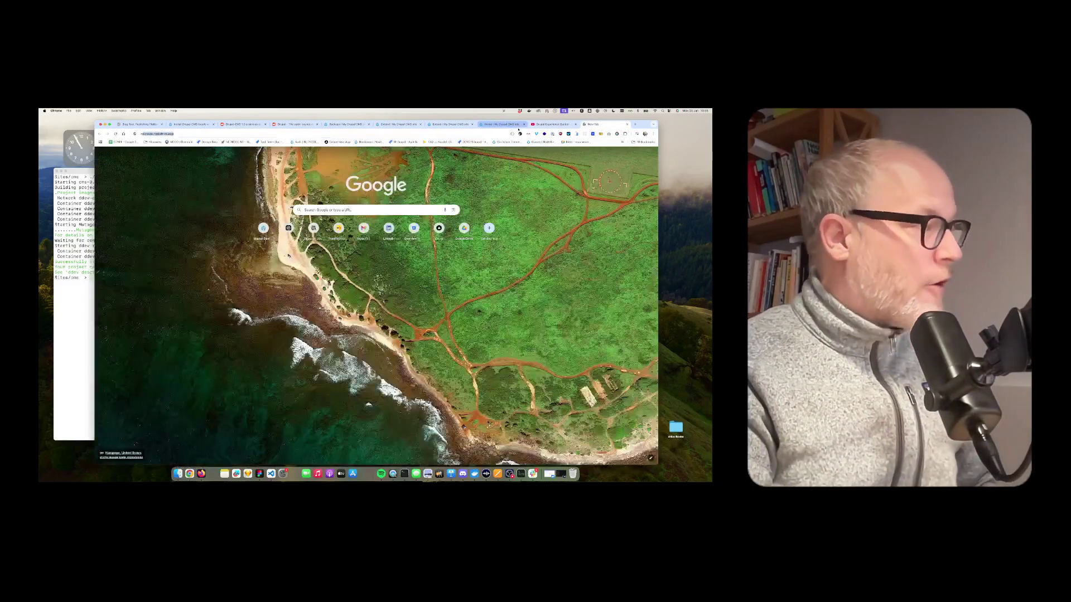
{"action": "type", "text": ".com/r"}
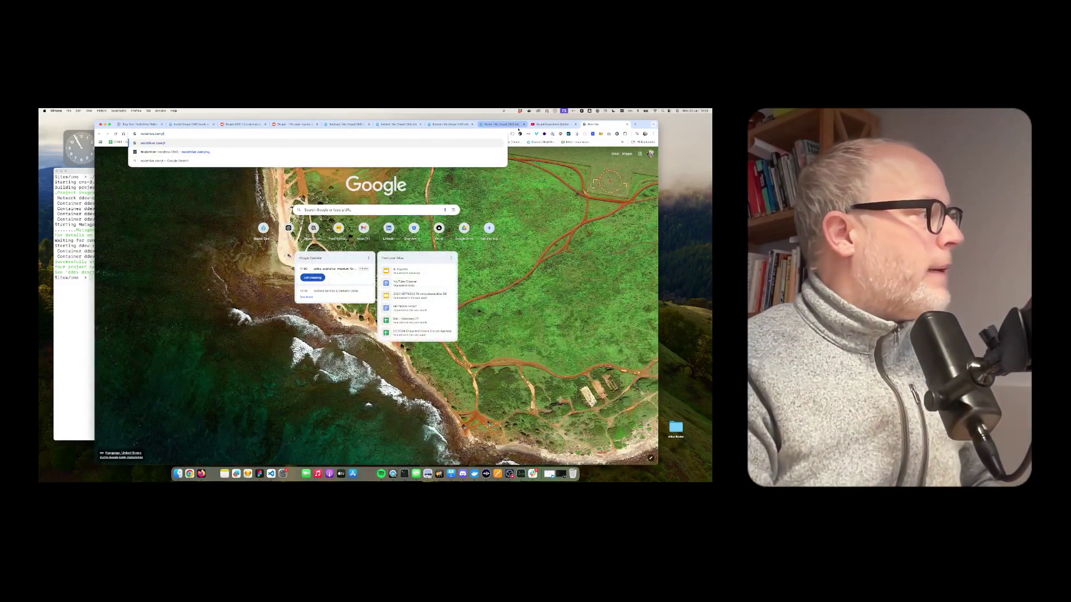
{"action": "key", "text": "Return"}
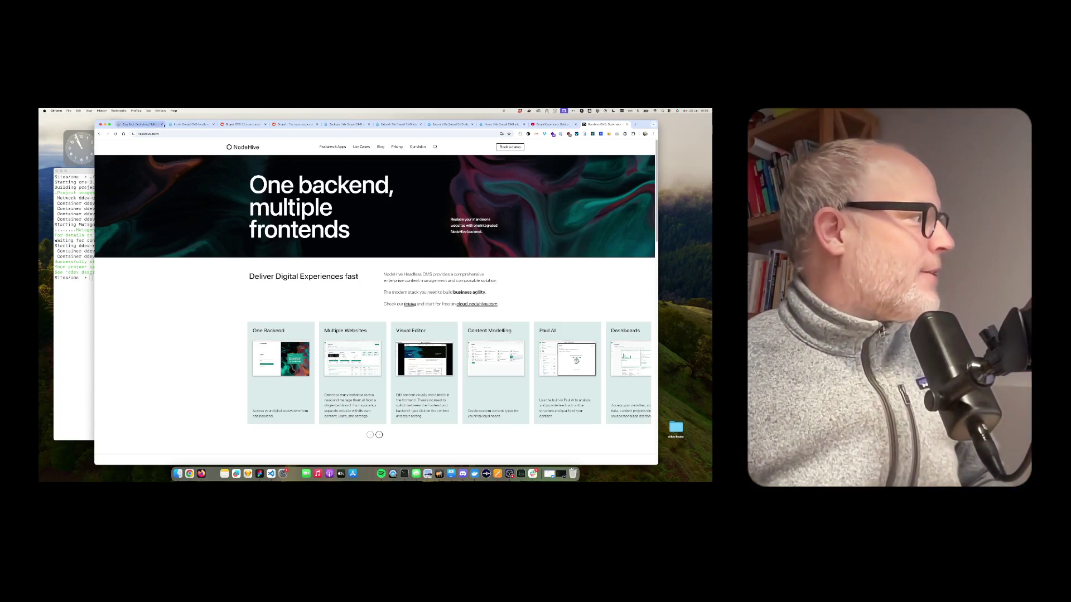
Switch to the Install Drupal CMS locally with DDEV guide and scroll back to its top
{"action": "left_click", "coordinate": [192, 124]}
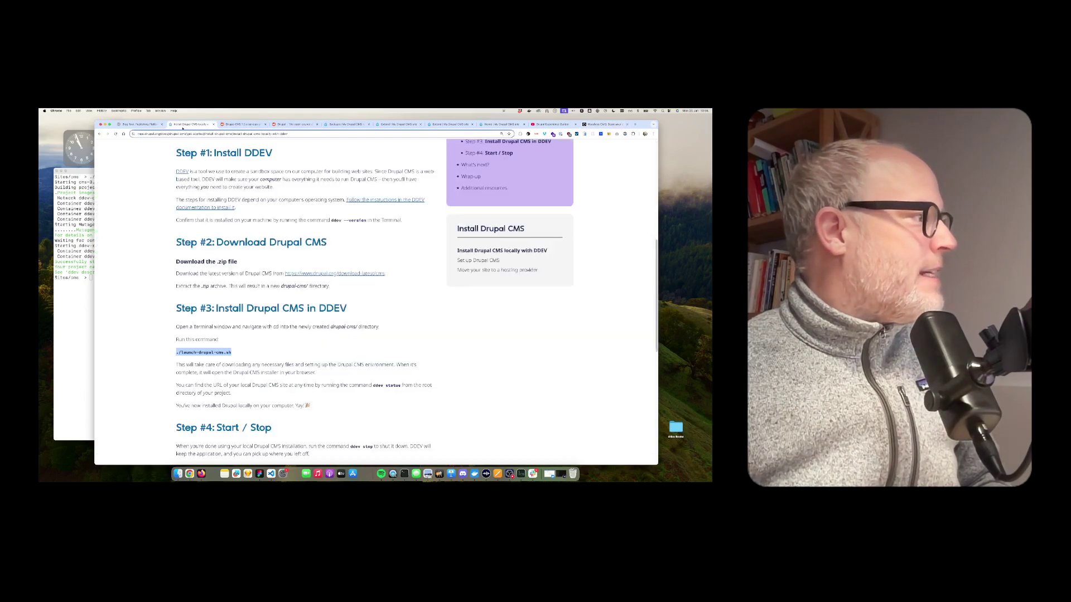
{"action": "scroll", "coordinate": [375, 301], "scroll_direction": "up", "scroll_amount": 10}
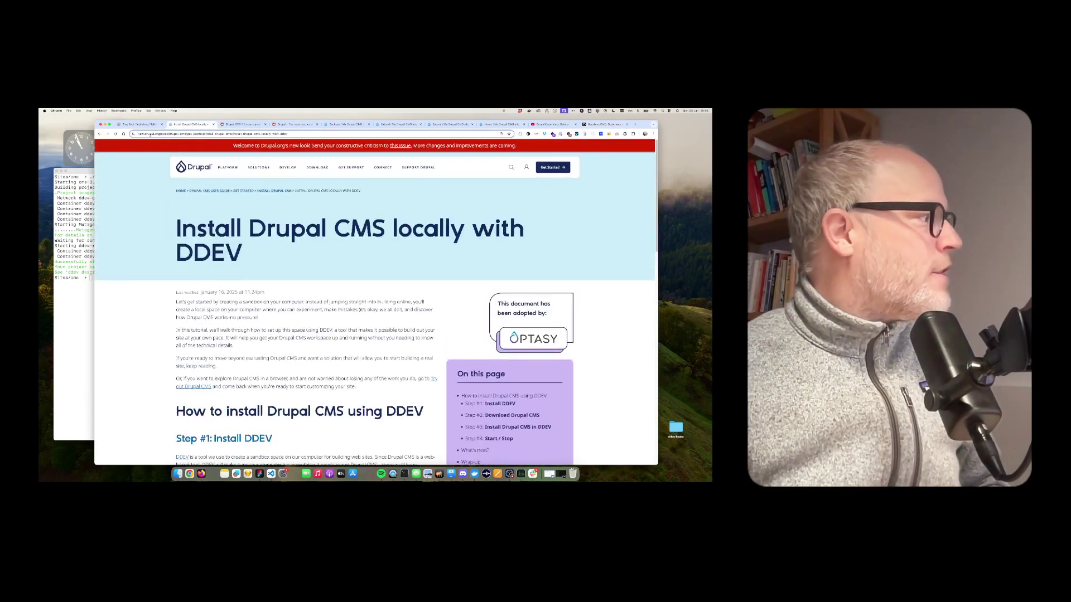